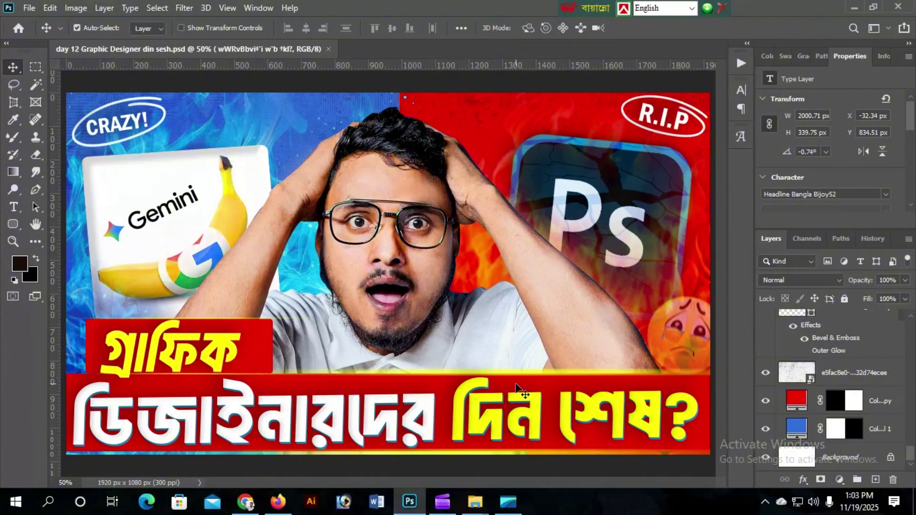
# Examine the bottom background layers of the thumbnail, toggling the blue color fill's visibility to check what it covers.
pyautogui.scroll(-1, 458, 325)
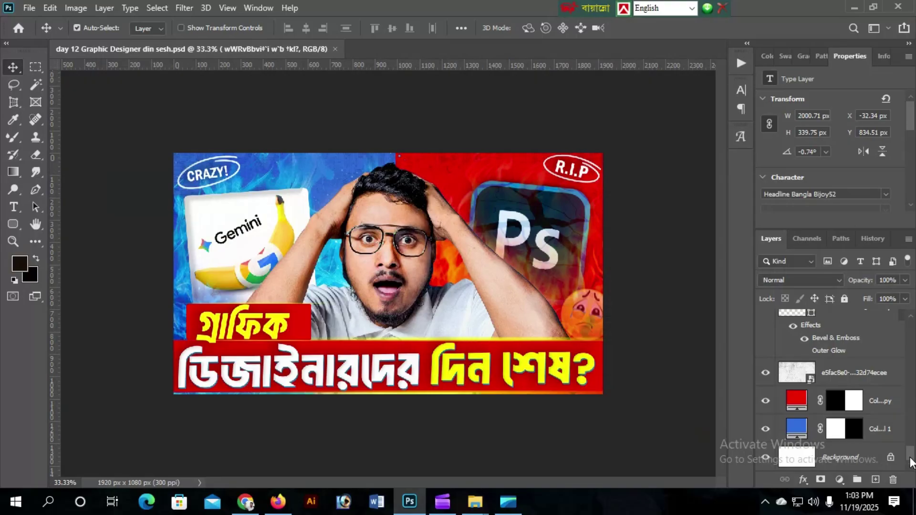
pyautogui.click(766, 429)
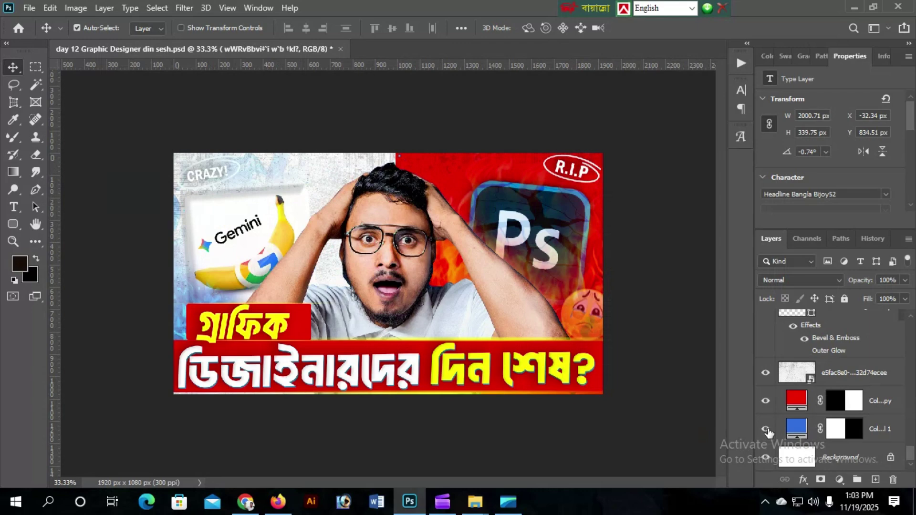
pyautogui.click(766, 429)
pyautogui.click(812, 433)
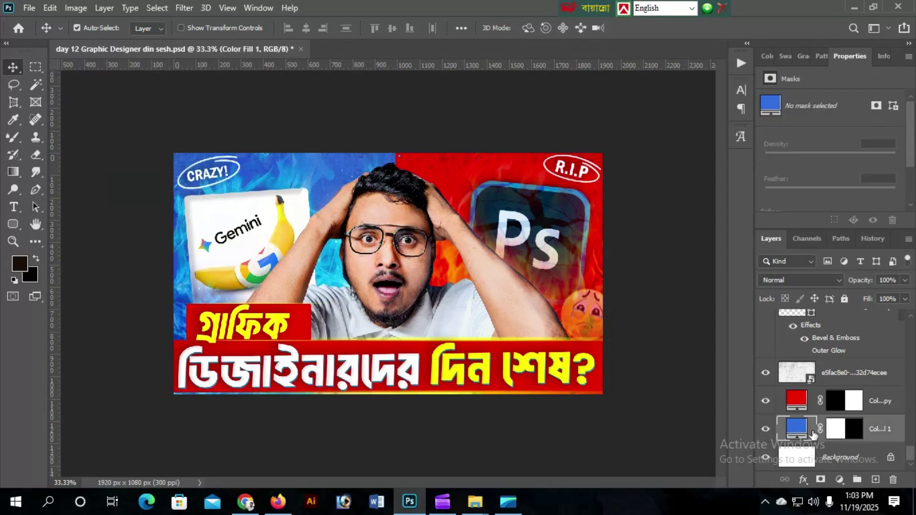
pyautogui.click(859, 463)
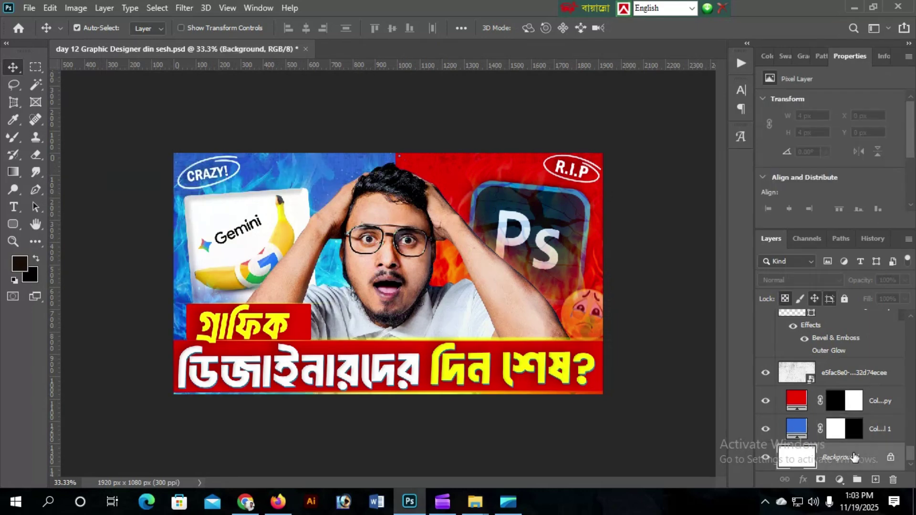
pyautogui.click(806, 435)
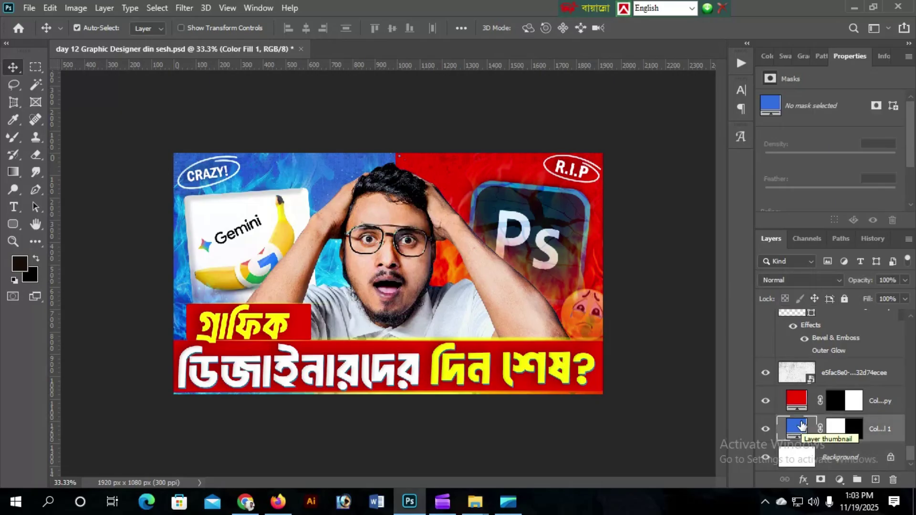
pyautogui.moveTo(282, 218); pyautogui.dragTo(366, 289)
pyautogui.moveTo(260, 213); pyautogui.dragTo(374, 273)
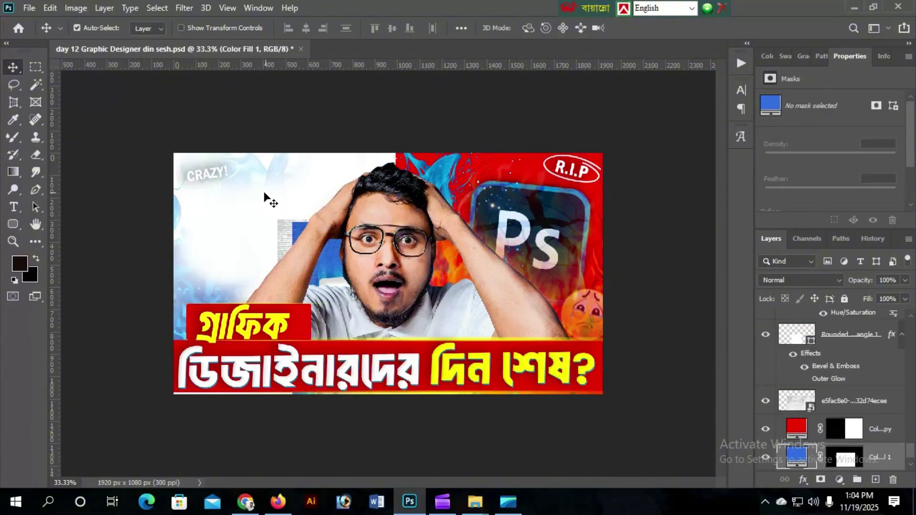
pyautogui.moveTo(262, 193); pyautogui.dragTo(213, 175)
pyautogui.moveTo(292, 237); pyautogui.dragTo(210, 180)
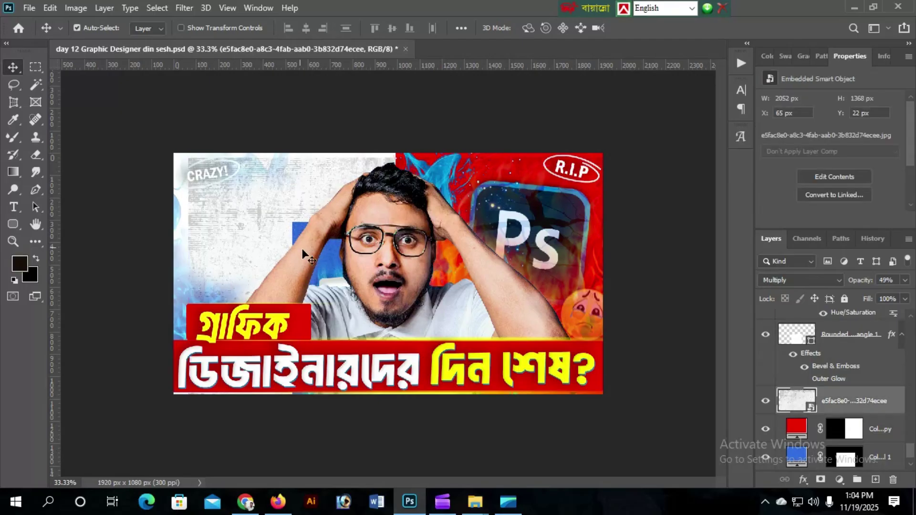
pyautogui.moveTo(330, 246); pyautogui.dragTo(260, 195)
pyautogui.moveTo(296, 230); pyautogui.dragTo(175, 230)
pyautogui.hotkey('ctrl', 'z')
pyautogui.hotkey('ctrl', 'z')
pyautogui.hotkey('ctrl', 'z')
pyautogui.hotkey('ctrl', 'z')
pyautogui.hotkey('ctrl', 'z')
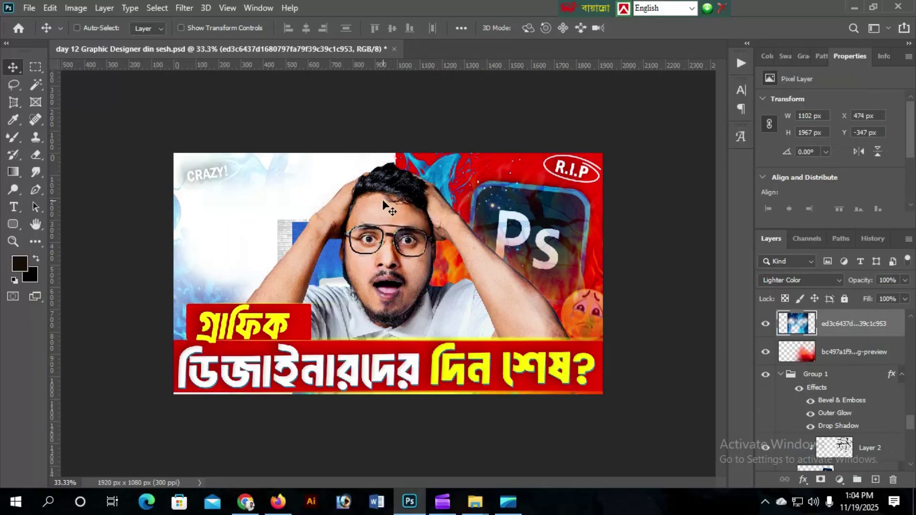
pyautogui.hotkey('ctrl', 'z')
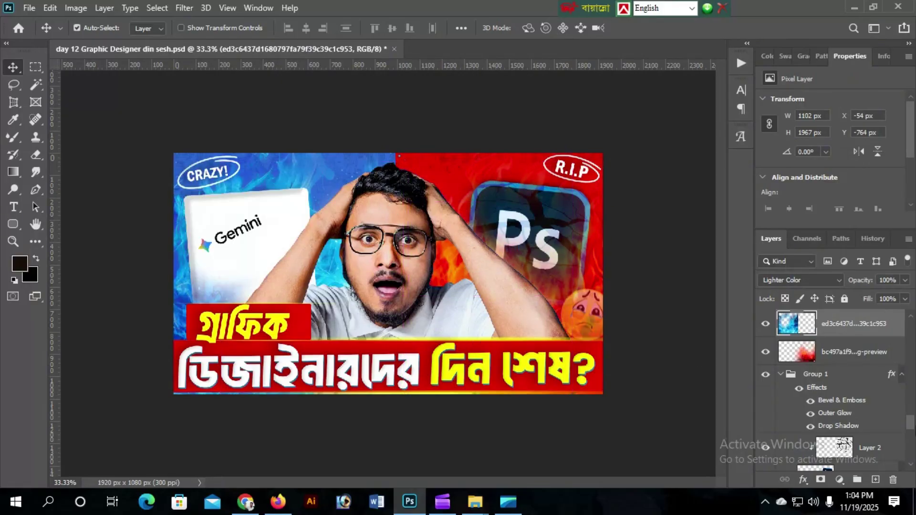
# Toggle the visibility of the topmost layer, Layer 3 copy 3, to compare the thumbnail with and without it.
pyautogui.moveTo(912, 432); pyautogui.dragTo(913, 327)
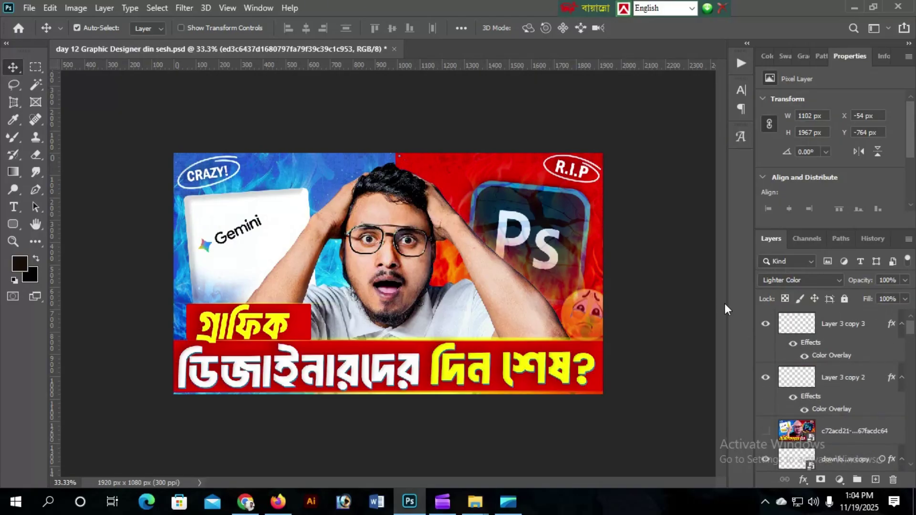
pyautogui.click(766, 325)
pyautogui.click(766, 325)
pyautogui.click(767, 326)
pyautogui.click(766, 326)
pyautogui.click(766, 326)
pyautogui.click(766, 325)
pyautogui.click(767, 326)
pyautogui.click(766, 326)
# Create a new 1920 x 1080 px document at 300 ppi in RGB Color with a white background.
pyautogui.click(27, 9)
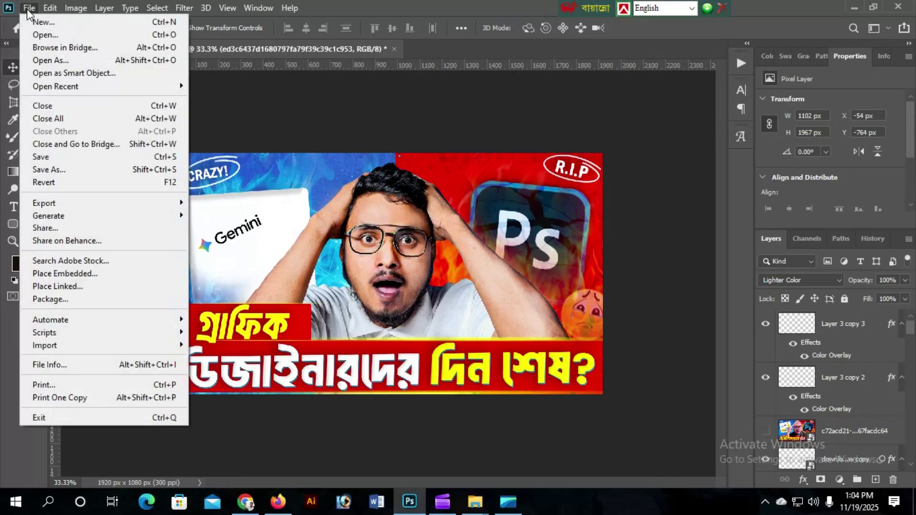
pyautogui.click(51, 21)
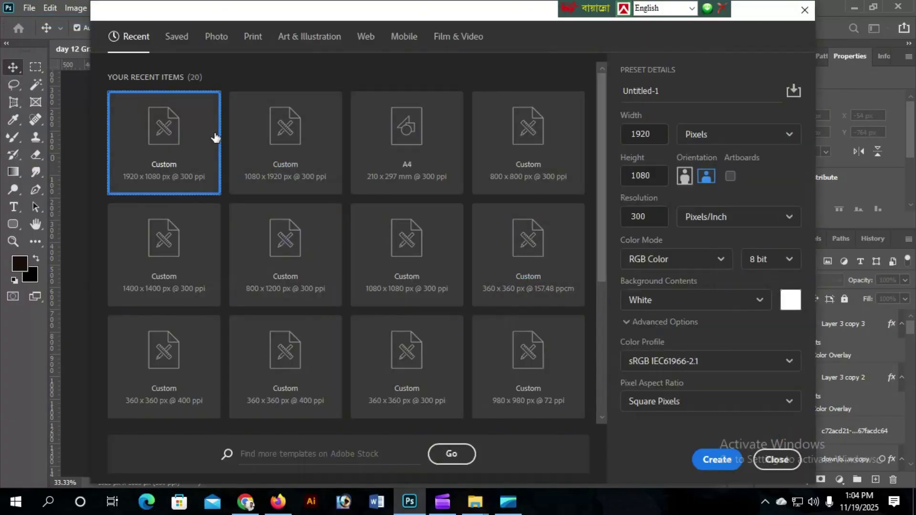
pyautogui.click(718, 460)
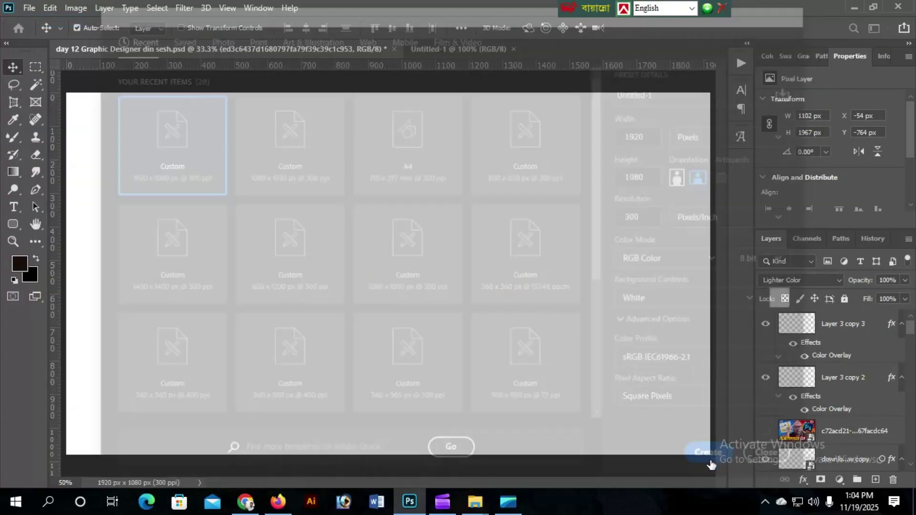
# Copy the blue color fill layer with its mask from the finished thumbnail into the new document, covering the canvas's left half.
pyautogui.click(228, 52)
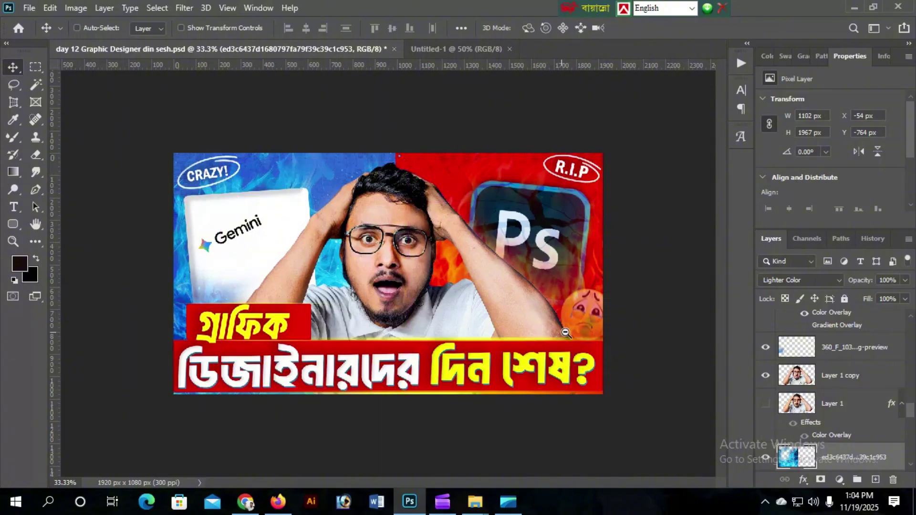
pyautogui.hotkey('ctrl', '-')
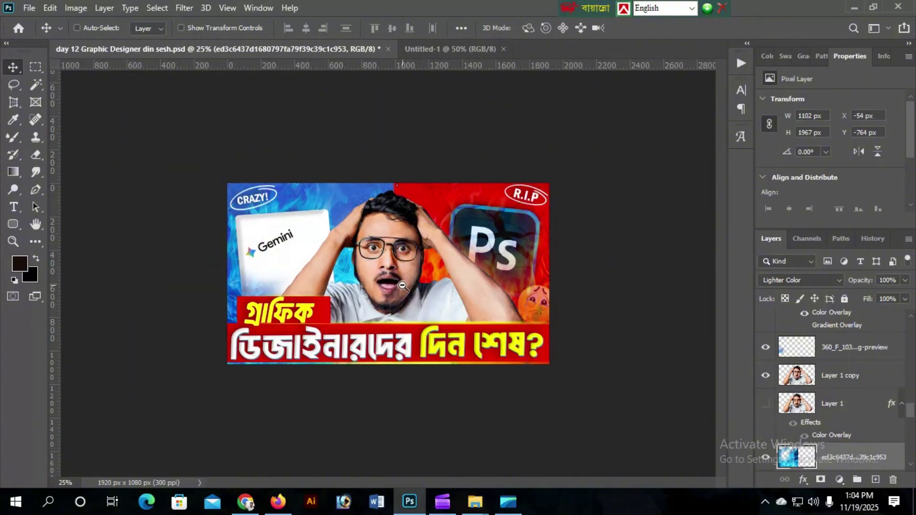
pyautogui.hotkey('ctrl', '+')
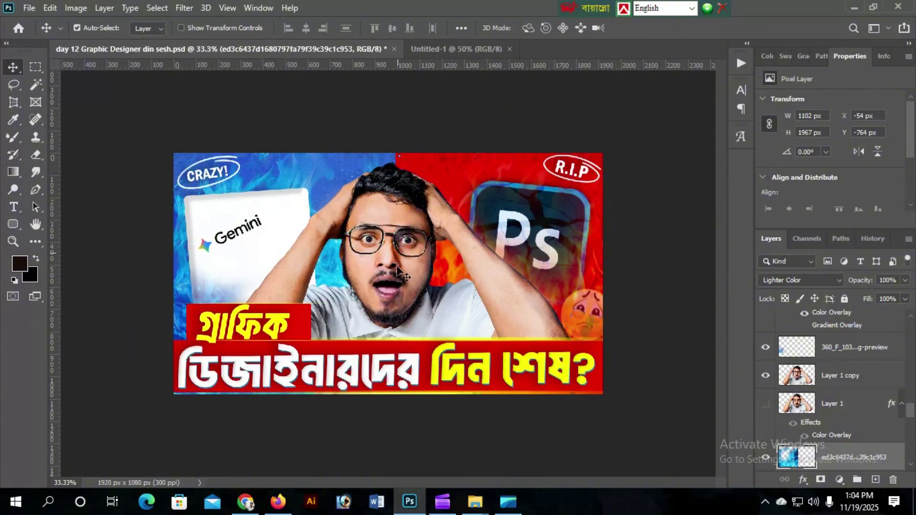
pyautogui.click(404, 287)
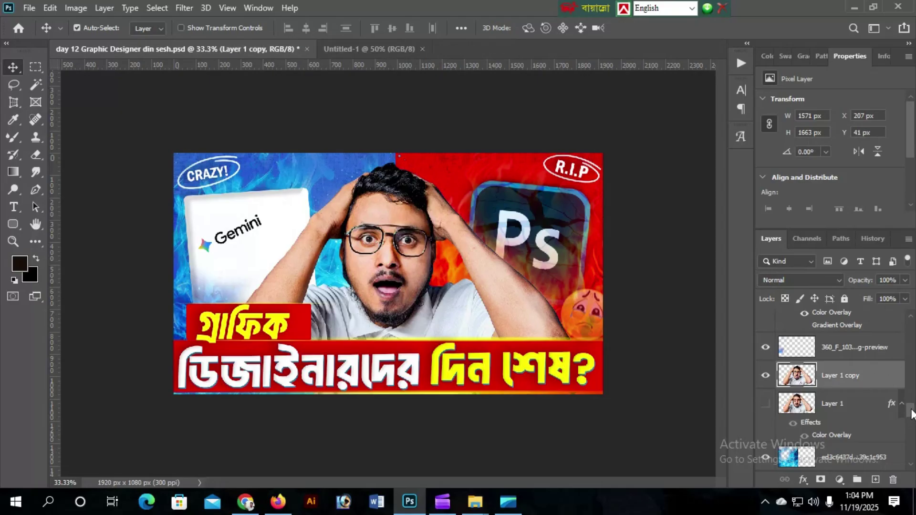
pyautogui.moveTo(912, 416); pyautogui.dragTo(914, 461)
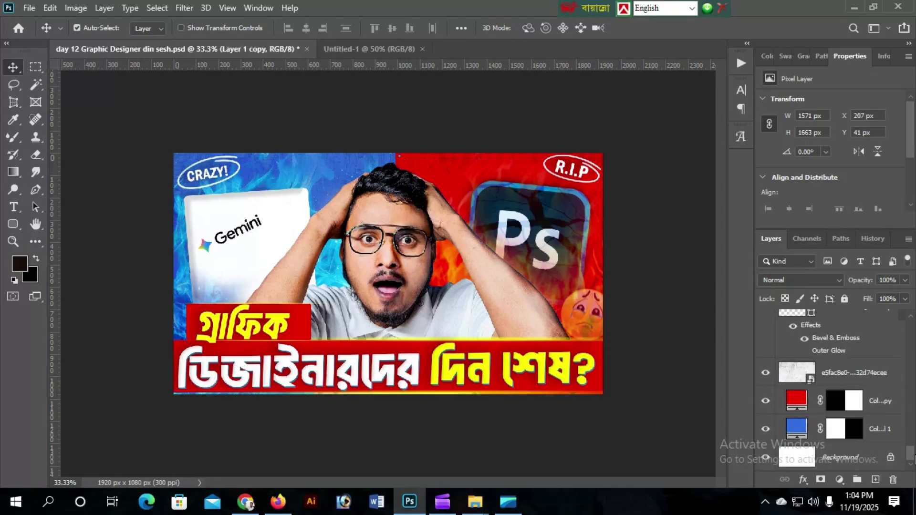
pyautogui.click(798, 429)
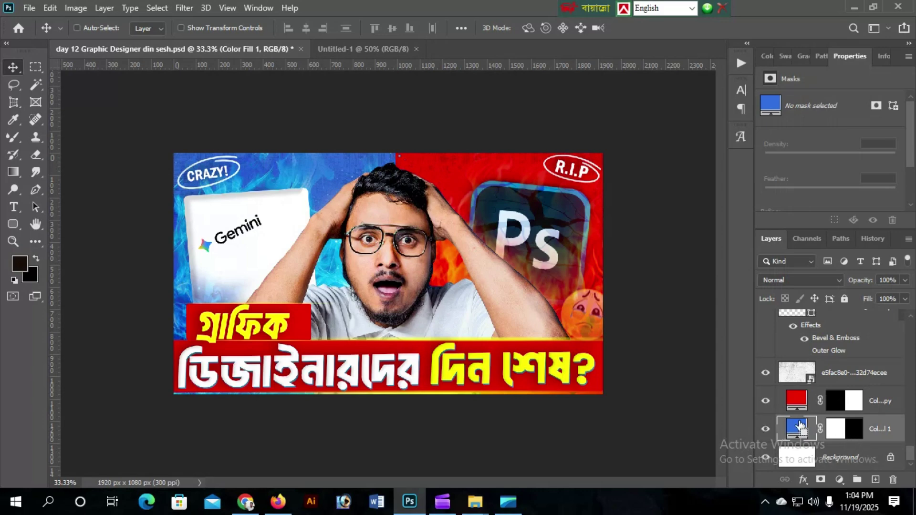
pyautogui.click(381, 50)
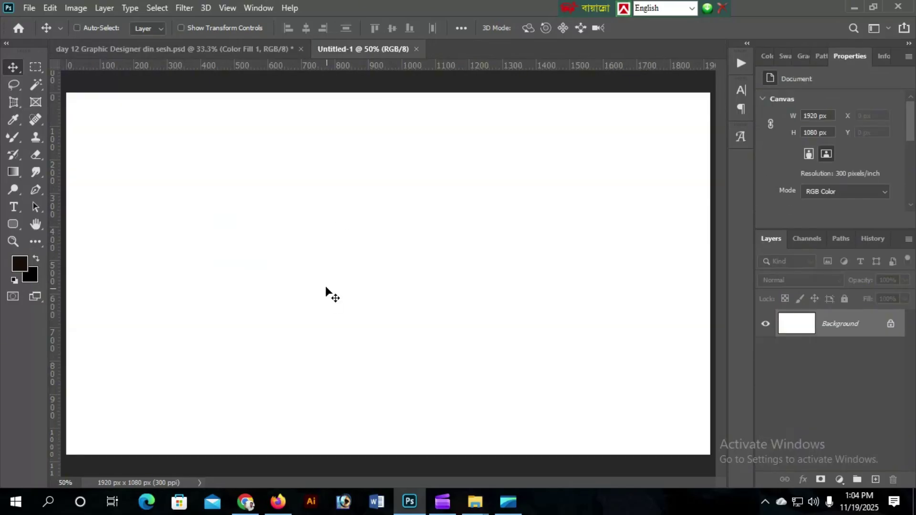
pyautogui.moveTo(326, 288); pyautogui.dragTo(328, 283)
pyautogui.hotkey('ctrl', '-')
pyautogui.moveTo(385, 303); pyautogui.dragTo(305, 309)
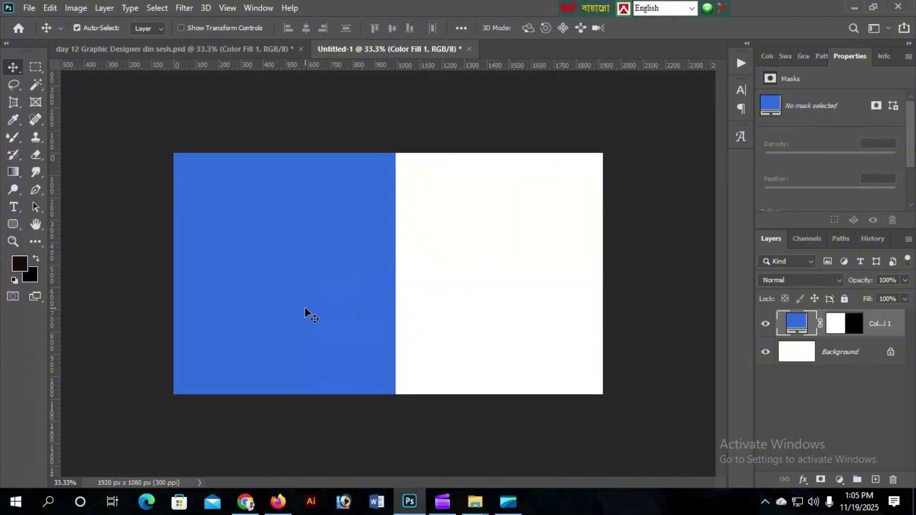
# Copy the red color fill layer with its mask from the thumbnail into the new document, covering the canvas's right half.
pyautogui.click(205, 48)
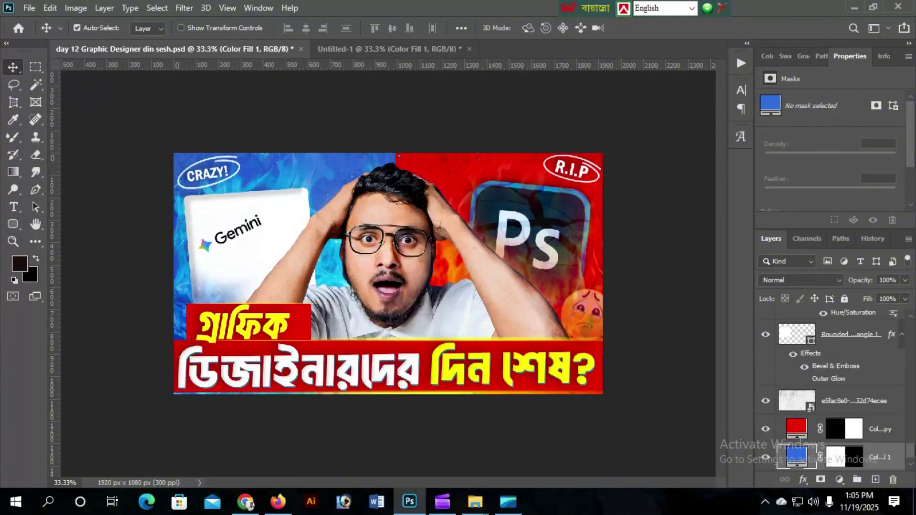
pyautogui.click(798, 425)
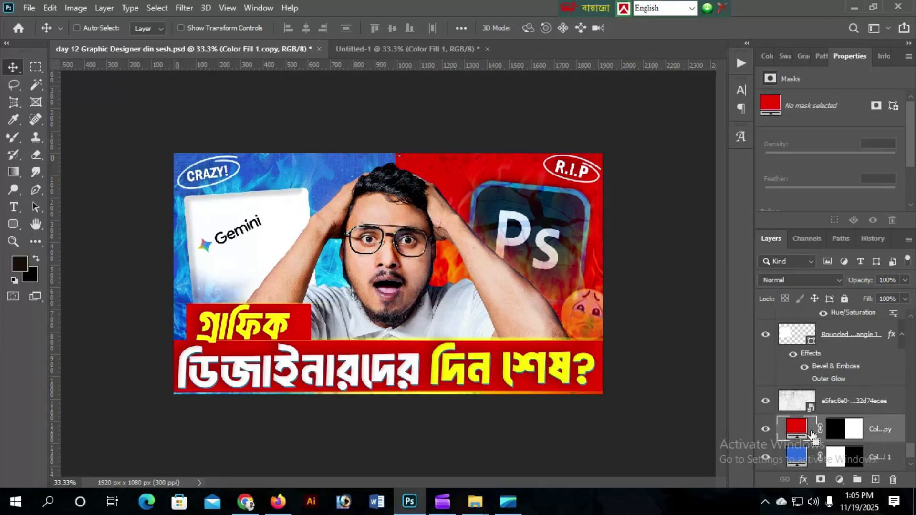
pyautogui.click(405, 50)
pyautogui.click(411, 264)
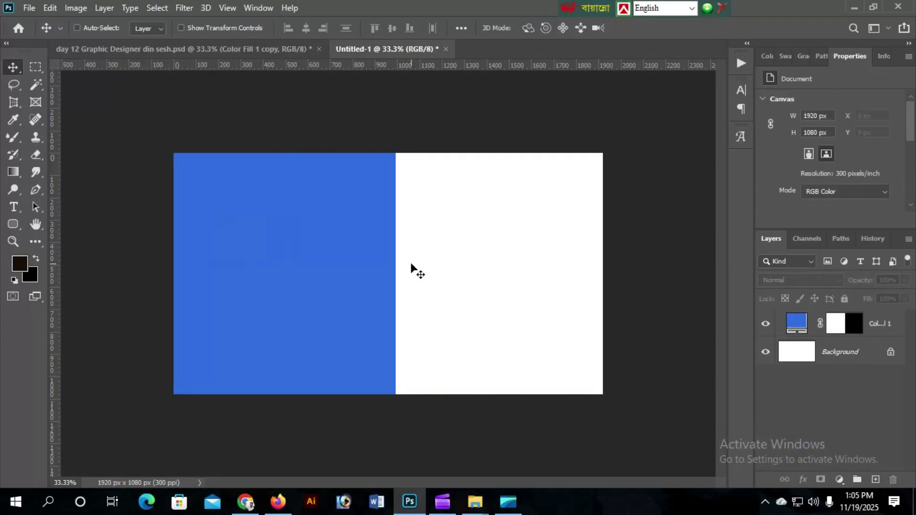
pyautogui.hotkey('ctrl', 'v')
pyautogui.moveTo(433, 296); pyautogui.dragTo(551, 297)
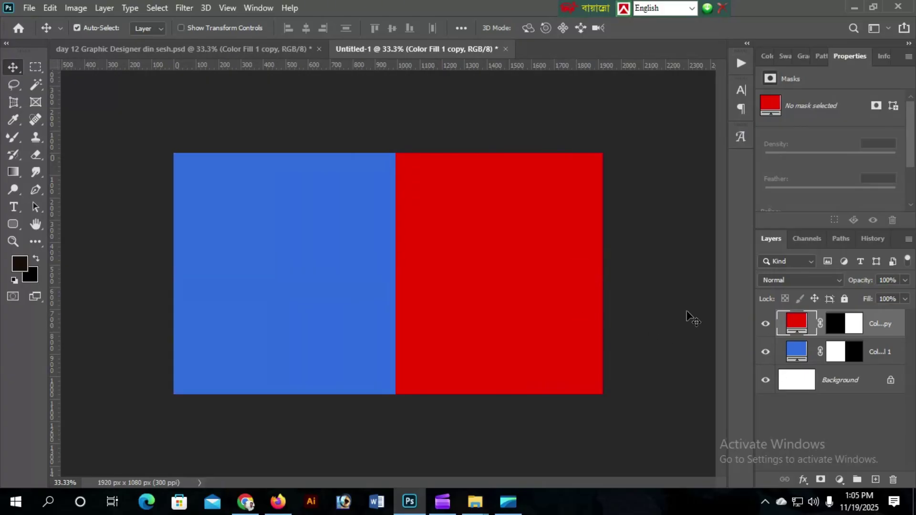
# Check the grunge texture layer's effect in the finished thumbnail and copy it into the new document above the color fills.
pyautogui.click(182, 51)
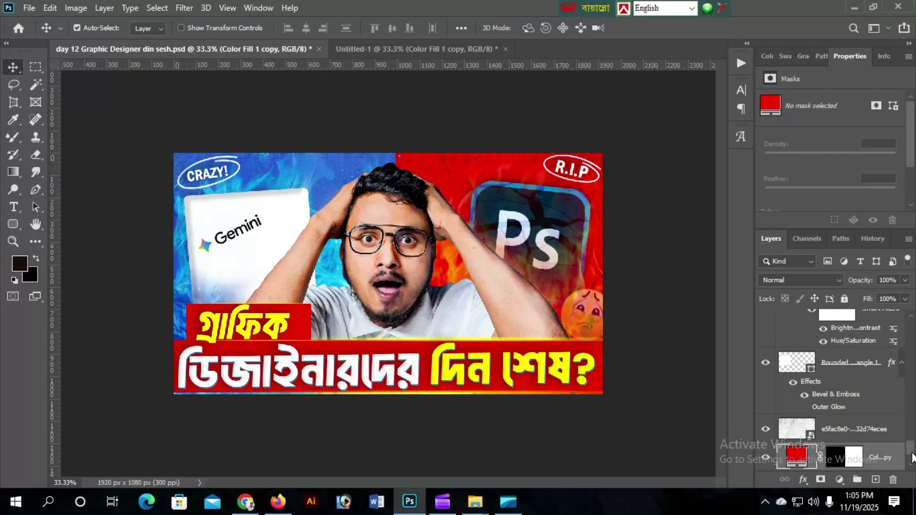
pyautogui.moveTo(912, 454); pyautogui.dragTo(915, 460)
pyautogui.click(794, 373)
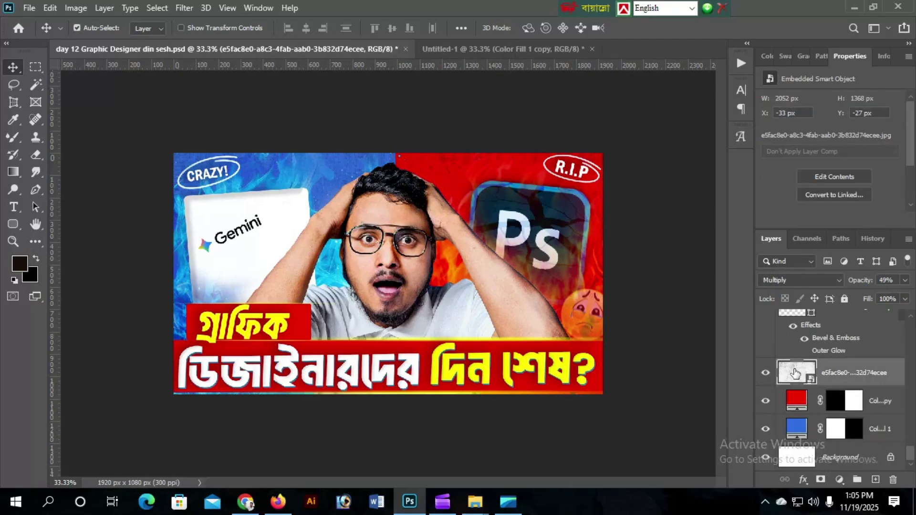
pyautogui.click(766, 375)
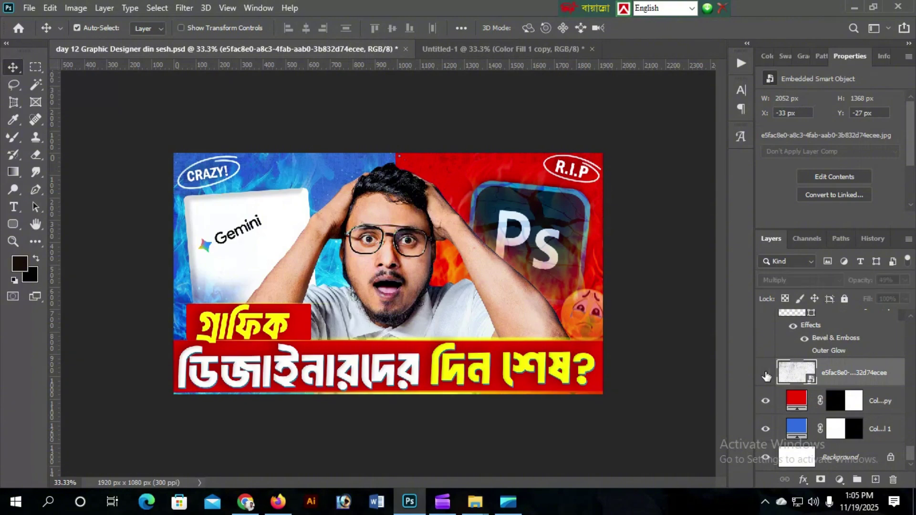
pyautogui.click(766, 375)
pyautogui.click(767, 376)
pyautogui.click(766, 376)
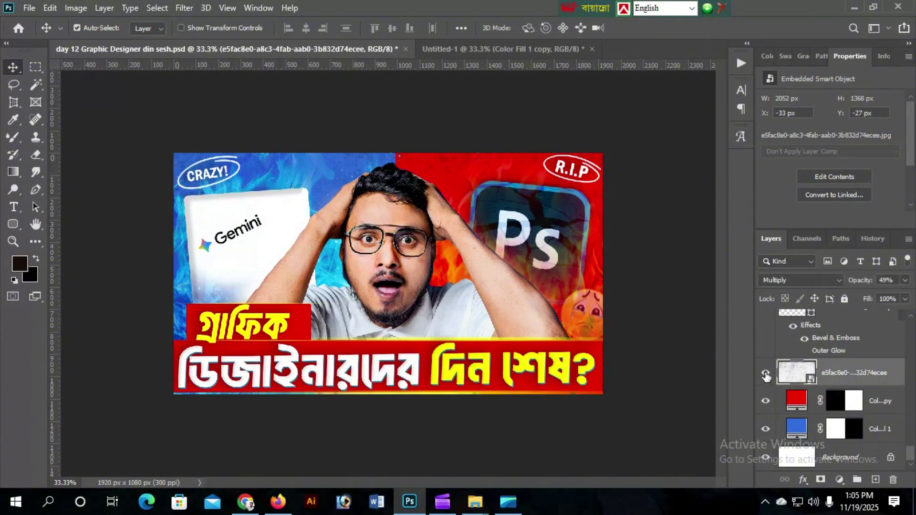
pyautogui.click(766, 376)
pyautogui.click(766, 376)
pyautogui.click(520, 48)
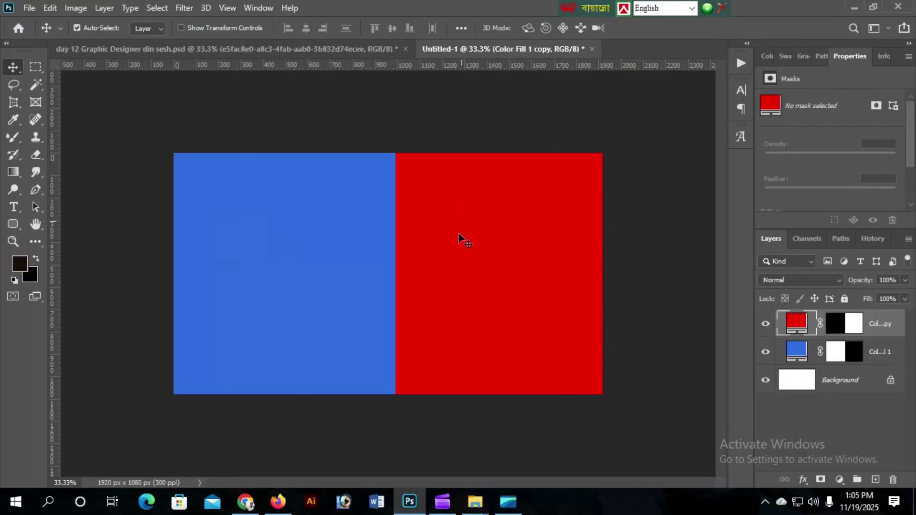
pyautogui.hotkey('ctrl', 'v')
pyautogui.moveTo(483, 281)
pyautogui.mouseDown()
pyautogui.moveTo(457, 254)
pyautogui.moveTo(511, 301)
pyautogui.moveTo(481, 302)
pyautogui.moveTo(482, 270)
pyautogui.moveTo(481, 299)
pyautogui.mouseUp()
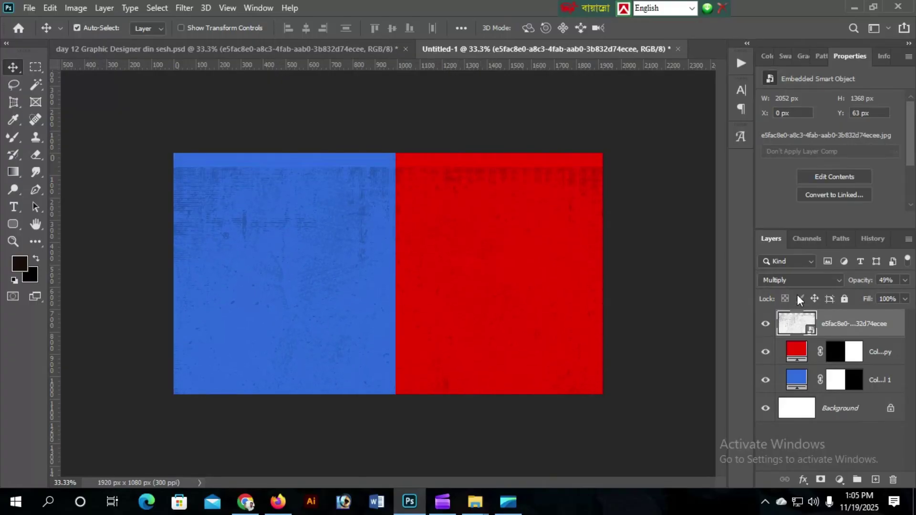
# Set the grunge texture layer's blend mode to Normal and move the texture so it covers the whole canvas.
pyautogui.click(790, 280)
pyautogui.click(770, 163)
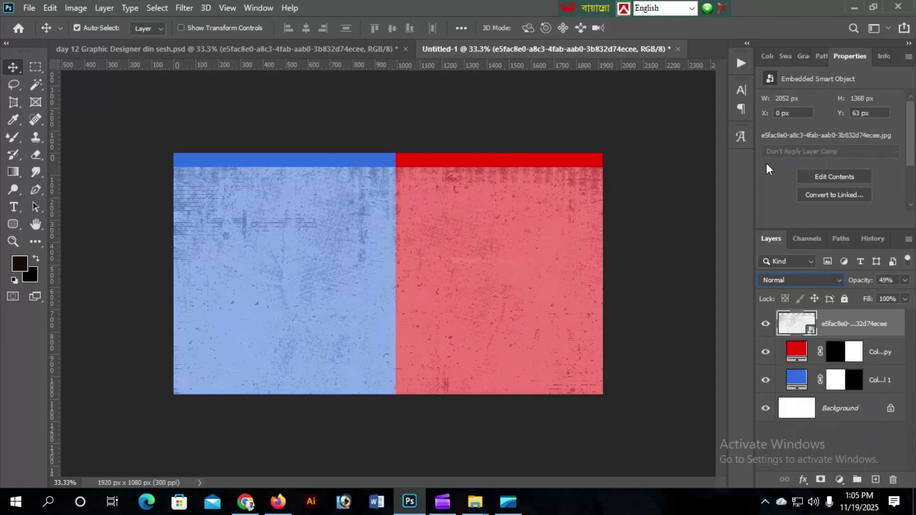
pyautogui.moveTo(505, 269)
pyautogui.mouseDown()
pyautogui.moveTo(502, 242)
pyautogui.moveTo(501, 276)
pyautogui.moveTo(495, 254)
pyautogui.mouseUp()
# Preview the grunge texture at 100% opacity, and set its opacity back to 49%.
pyautogui.click(905, 281)
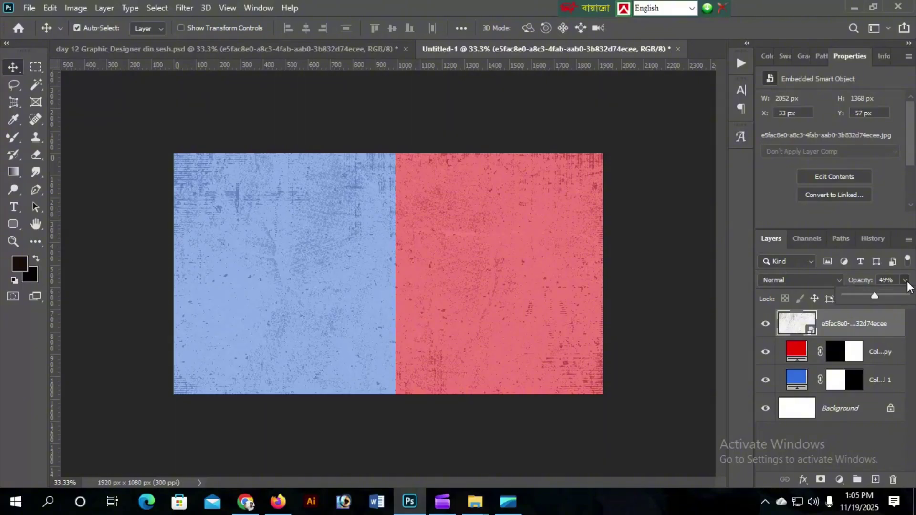
pyautogui.moveTo(887, 296); pyautogui.dragTo(909, 297)
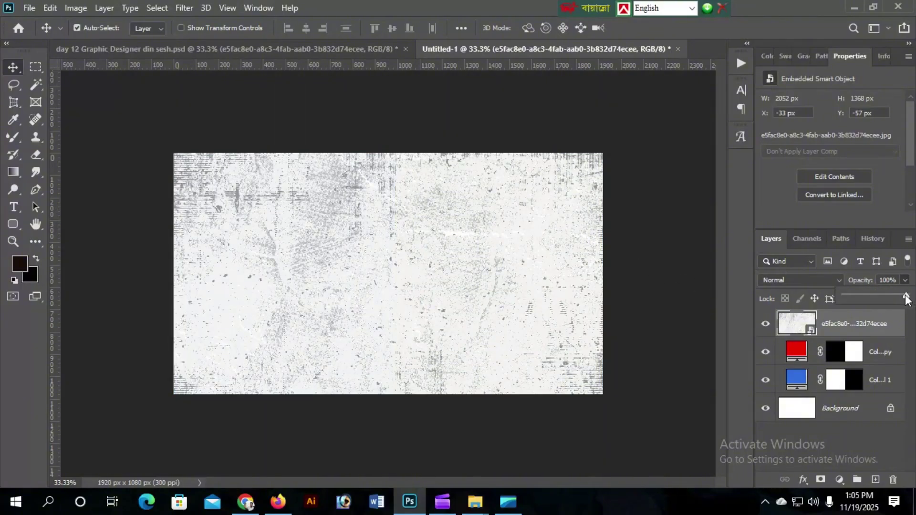
pyautogui.moveTo(879, 296); pyautogui.dragTo(876, 296)
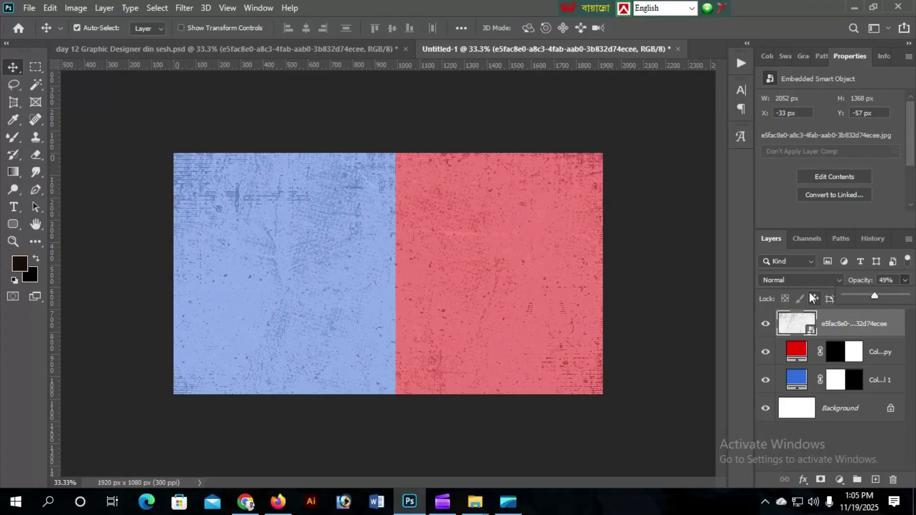
# Try Color Burn on the grunge texture layer, set its blend mode to Multiply, and shift the texture up to about Y -93 px.
pyautogui.click(796, 280)
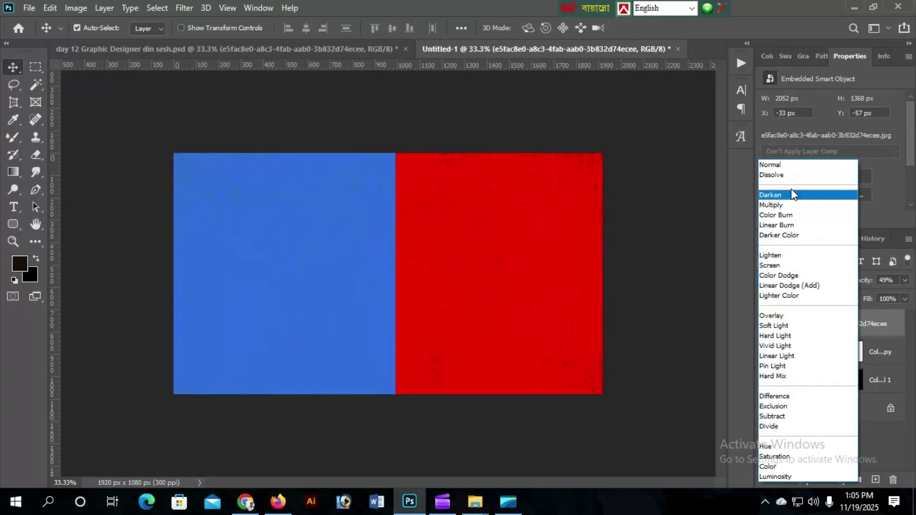
pyautogui.click(799, 216)
pyautogui.click(786, 278)
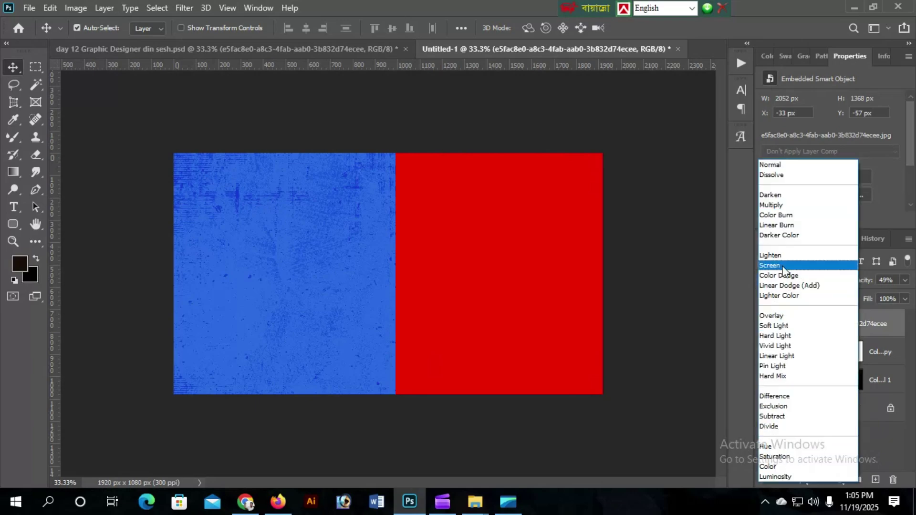
pyautogui.click(789, 207)
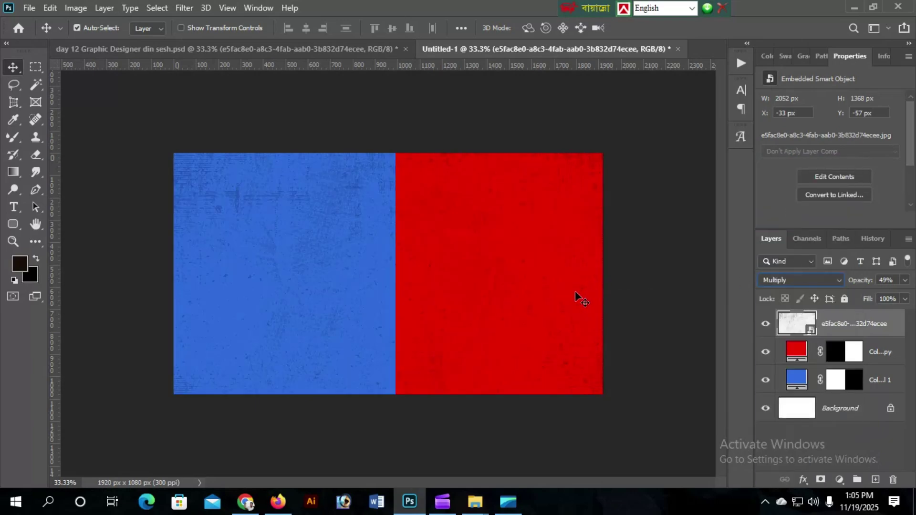
pyautogui.moveTo(579, 299); pyautogui.dragTo(550, 300)
# Compare the finished thumbnail with and without the white rounded rectangle behind the Gemini logo.
pyautogui.click(327, 43)
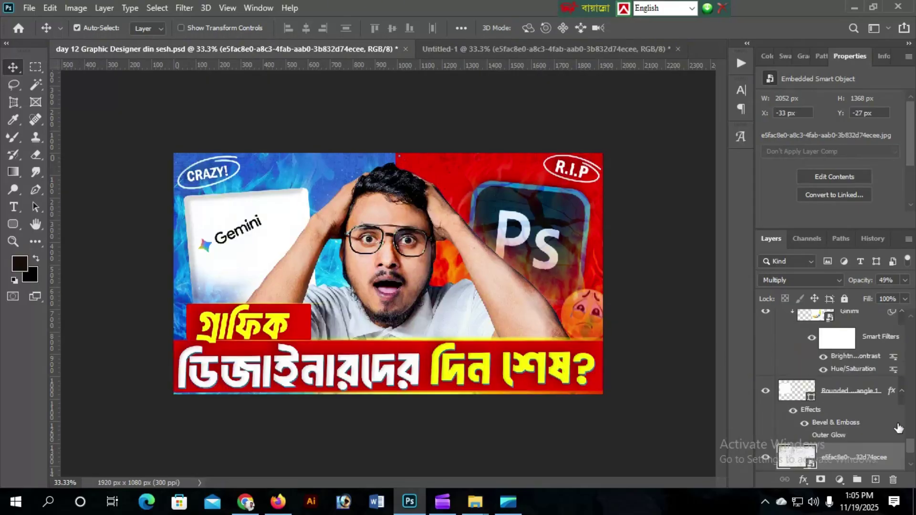
pyautogui.scroll(-3, 914, 452)
pyautogui.scroll(3, 812, 434)
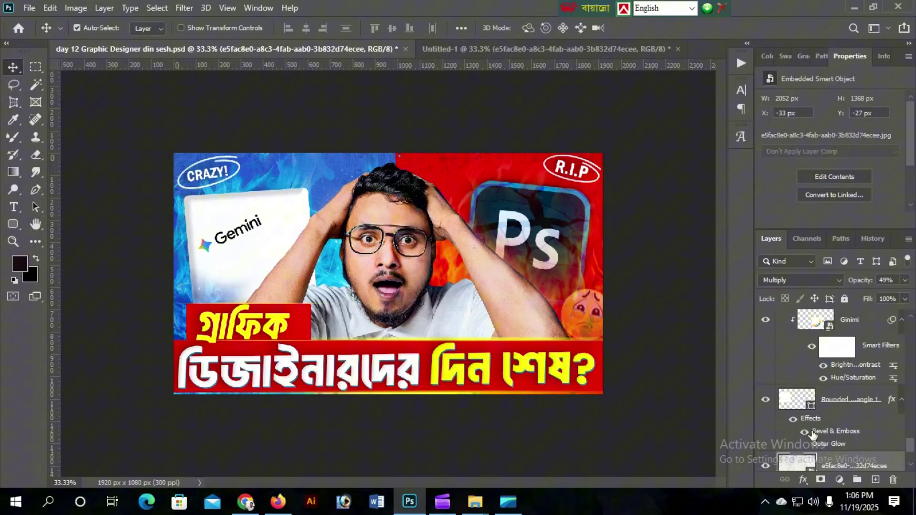
pyautogui.click(764, 400)
pyautogui.click(764, 401)
pyautogui.click(763, 401)
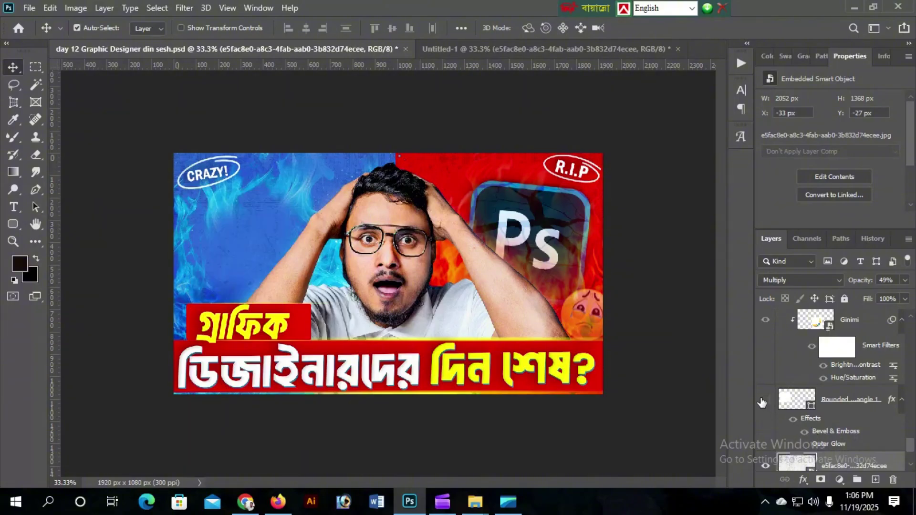
pyautogui.click(763, 401)
pyautogui.click(764, 401)
pyautogui.click(763, 401)
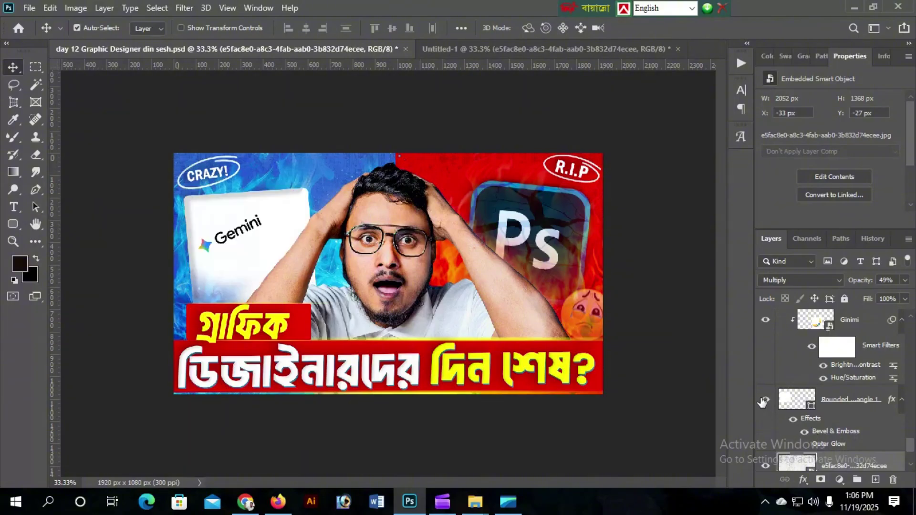
pyautogui.click(764, 401)
pyautogui.click(764, 401)
pyautogui.click(765, 402)
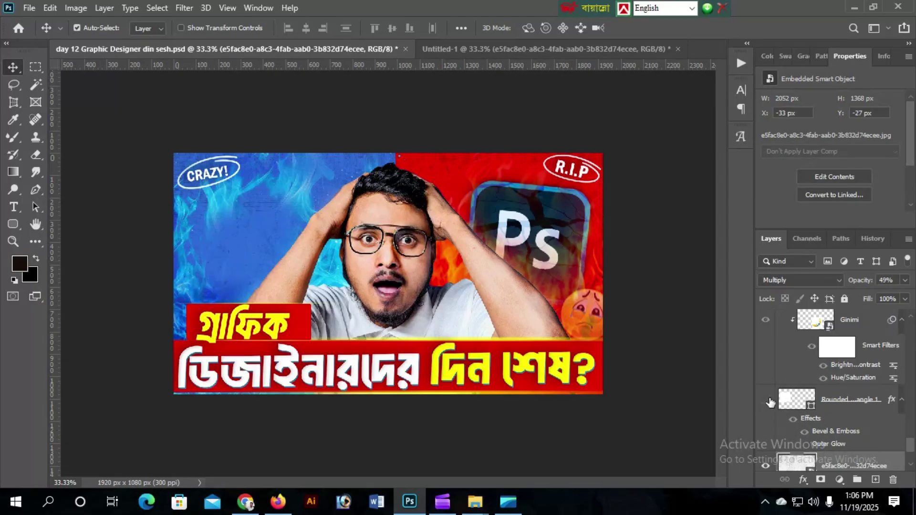
pyautogui.click(765, 402)
# Copy the white rounded rectangle from the thumbnail into the new document and place it on the blue half.
pyautogui.click(853, 406)
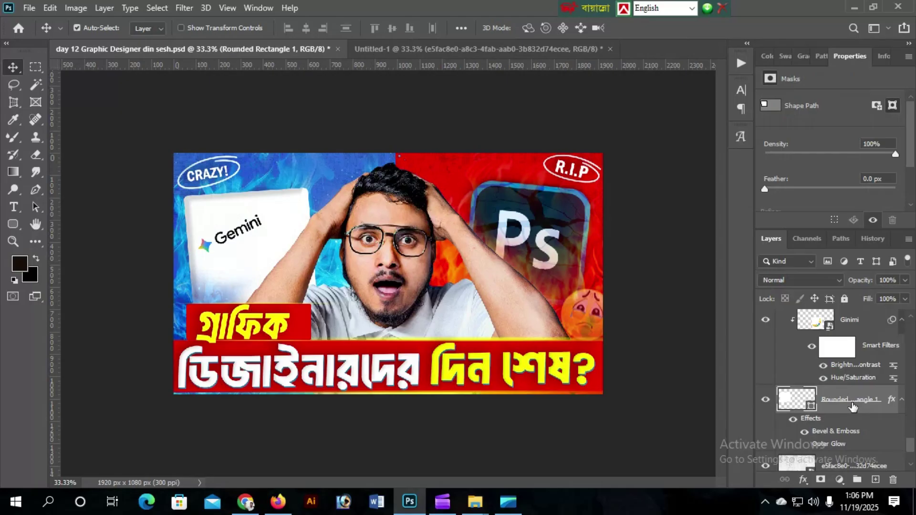
pyautogui.press('ctrl')
pyautogui.click(497, 47)
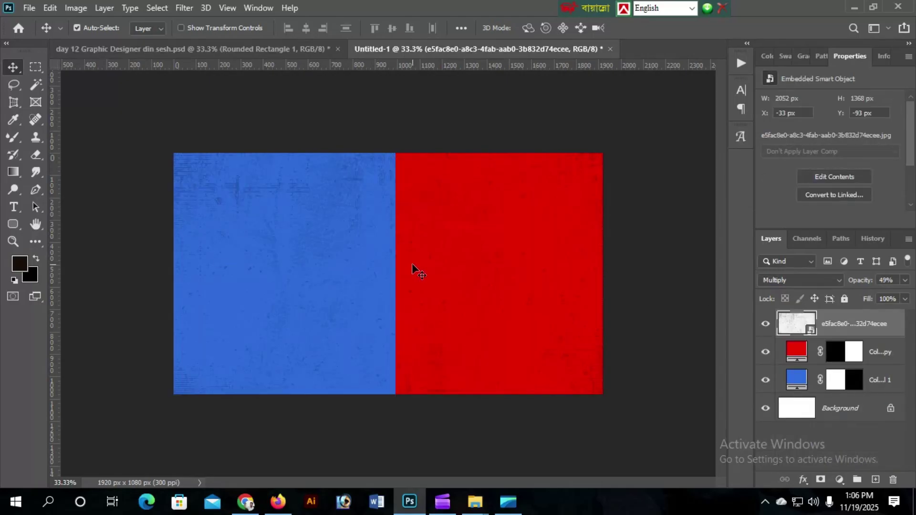
pyautogui.moveTo(411, 263); pyautogui.dragTo(273, 256)
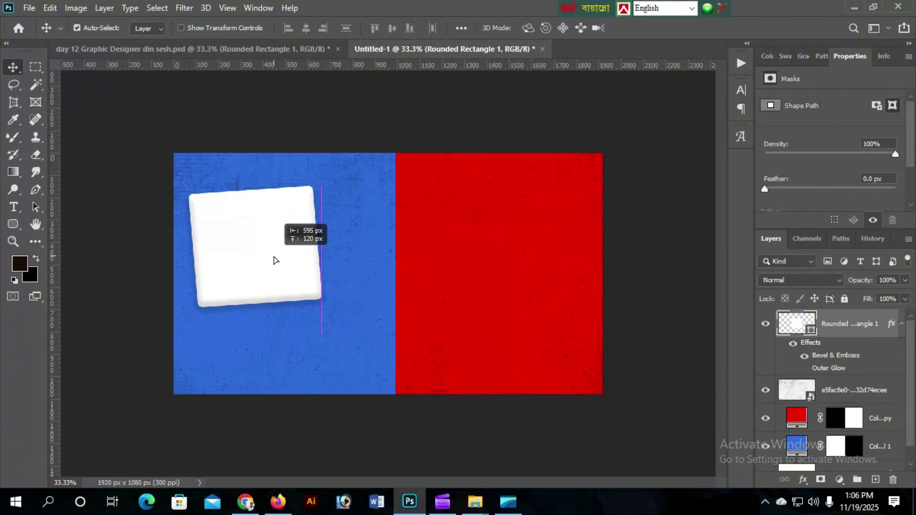
pyautogui.moveTo(274, 258)
pyautogui.mouseDown()
pyautogui.moveTo(293, 259)
pyautogui.moveTo(281, 251)
pyautogui.moveTo(285, 260)
pyautogui.mouseUp()
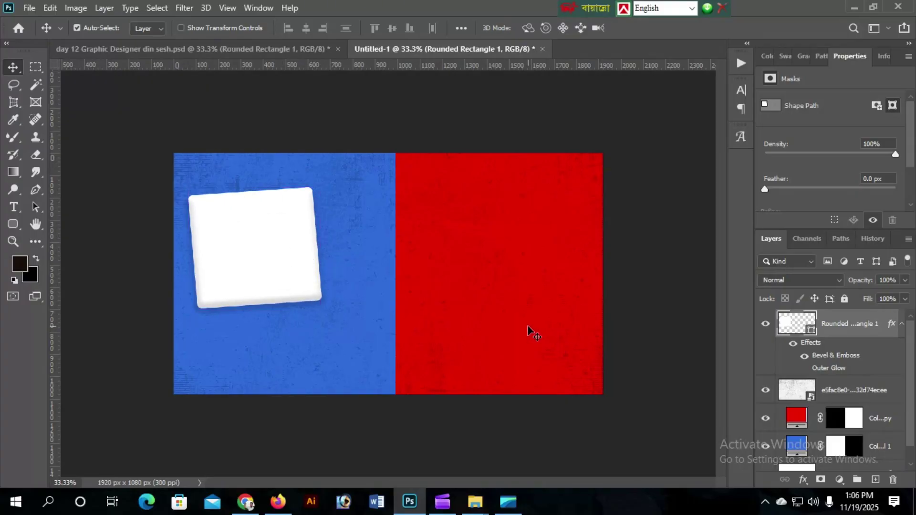
# Review the Bevel & Emboss settings of the white rounded rectangle's layer style.
pyautogui.doubleClick(884, 340)
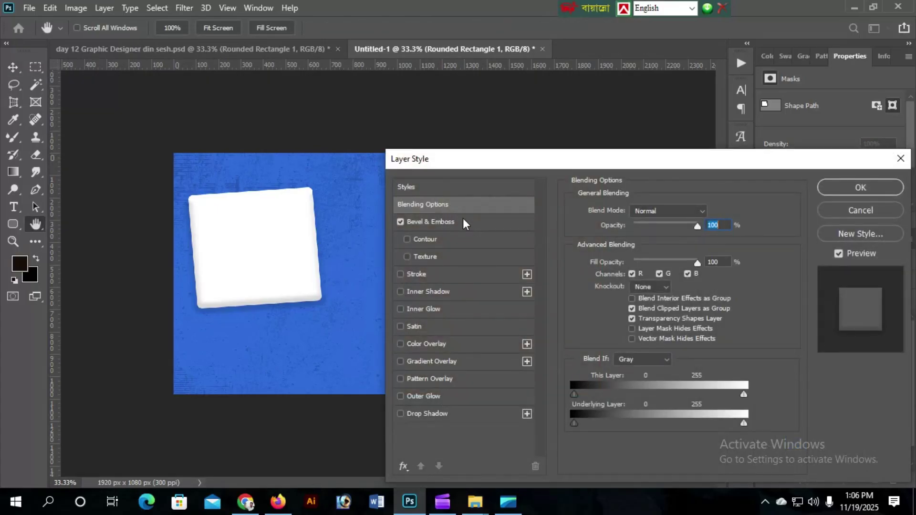
pyautogui.click(432, 222)
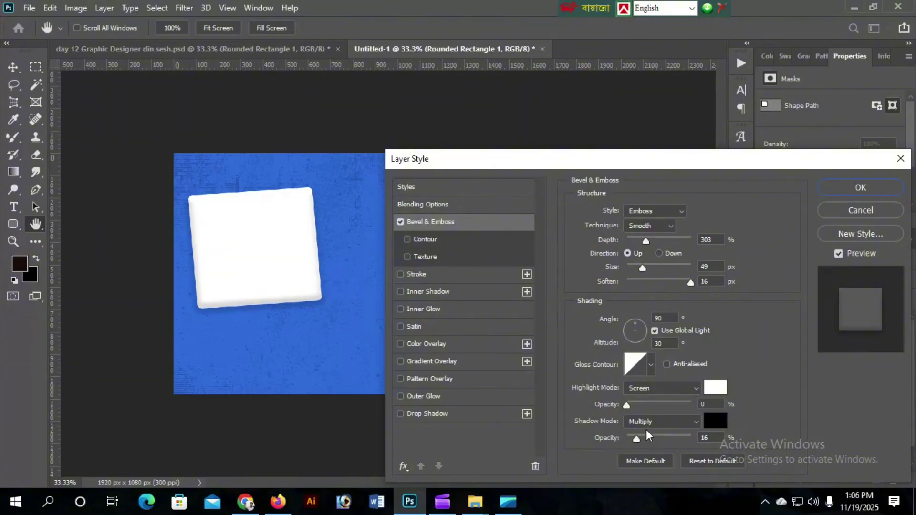
pyautogui.click(852, 190)
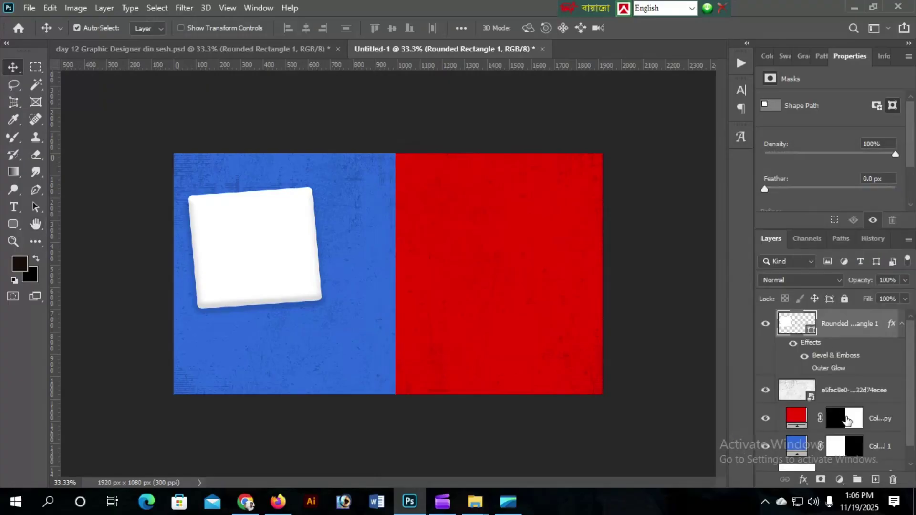
# Copy the Google Gemini logo from the thumbnail into the new document and place it on the white rounded rectangle.
pyautogui.click(181, 50)
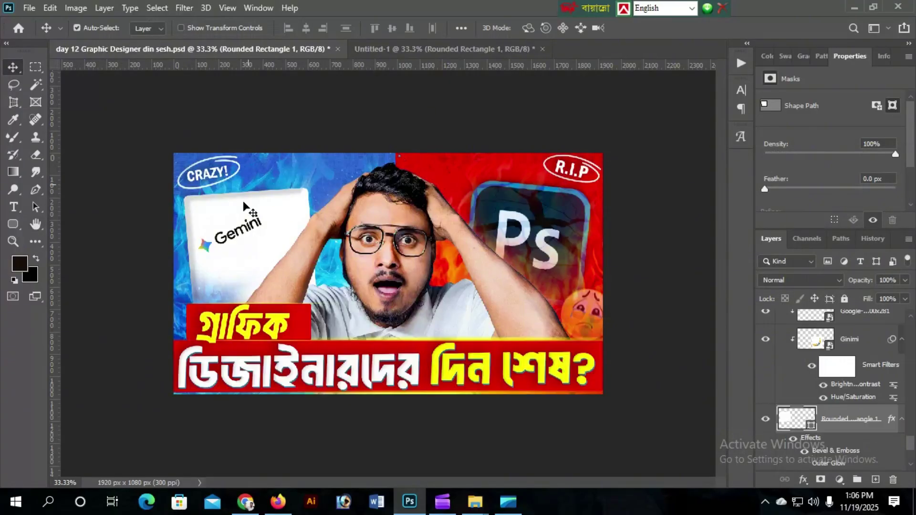
pyautogui.moveTo(249, 232); pyautogui.dragTo(244, 202)
pyautogui.moveTo(246, 223); pyautogui.dragTo(252, 228)
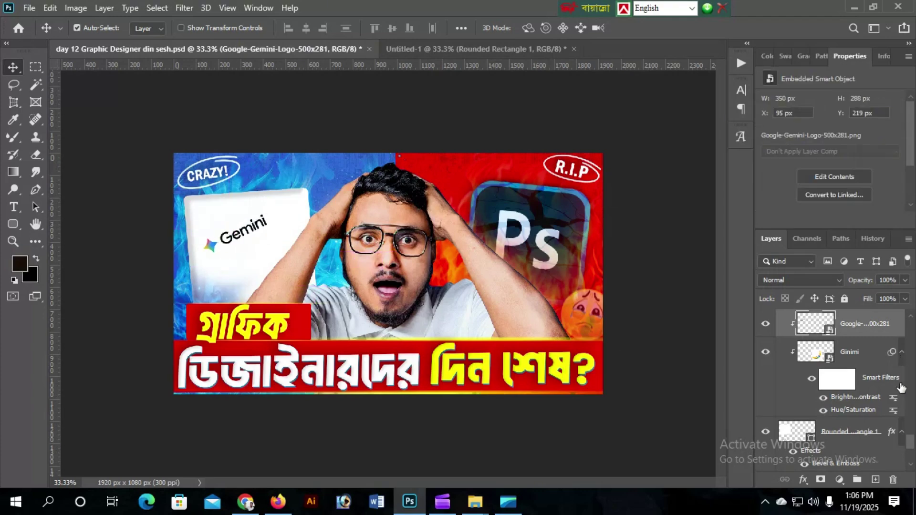
pyautogui.click(766, 353)
pyautogui.moveTo(252, 235); pyautogui.dragTo(387, 148)
pyautogui.moveTo(244, 234)
pyautogui.mouseDown()
pyautogui.moveTo(231, 235)
pyautogui.moveTo(264, 223)
pyautogui.moveTo(246, 242)
pyautogui.moveTo(244, 223)
pyautogui.moveTo(243, 250)
pyautogui.moveTo(238, 237)
pyautogui.mouseUp()
pyautogui.hotkey('ctrl', 'z')
# Compare the finished thumbnail with and without the Photoshop logo layer.
pyautogui.click(293, 48)
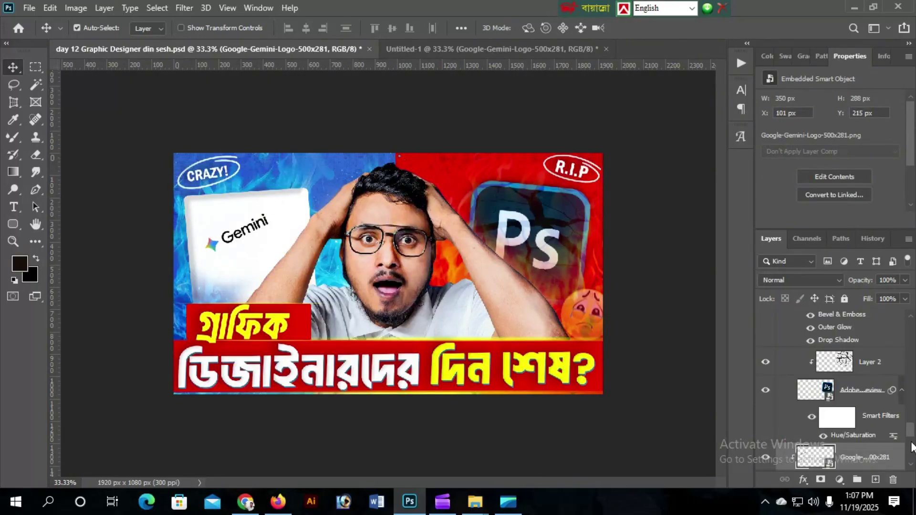
pyautogui.click(766, 391)
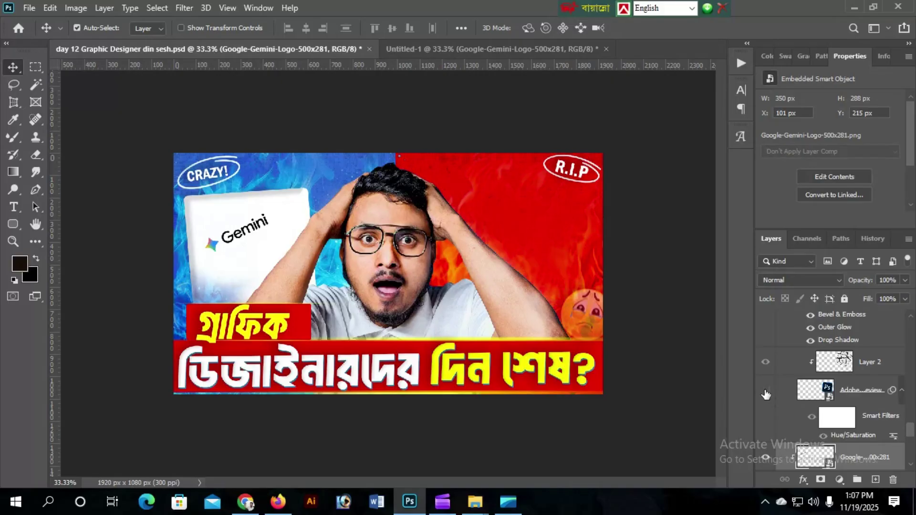
pyautogui.click(766, 392)
pyautogui.click(766, 391)
pyautogui.click(766, 391)
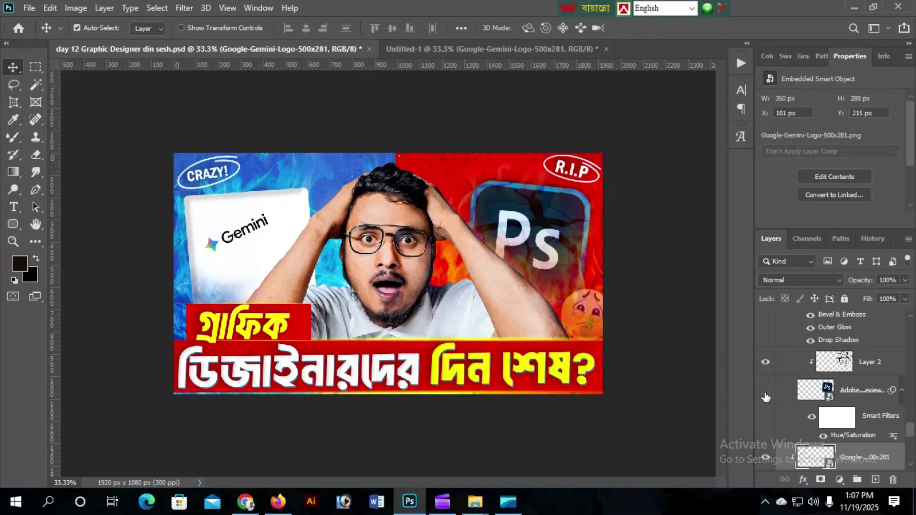
pyautogui.click(766, 392)
pyautogui.click(766, 393)
# Copy the Photoshop logo layer with its Hue/Saturation smart filter from the thumbnail onto the new document's red half.
pyautogui.click(858, 392)
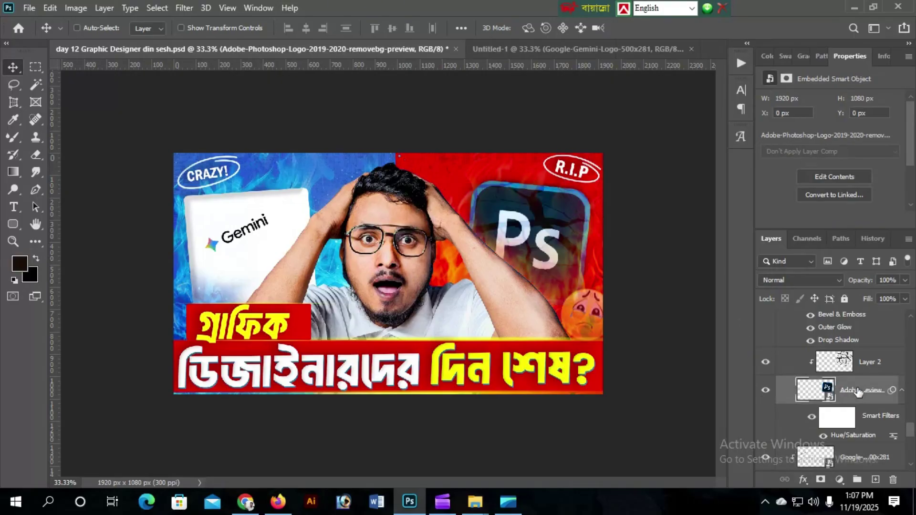
pyautogui.click(515, 49)
pyautogui.moveTo(463, 263); pyautogui.dragTo(501, 282)
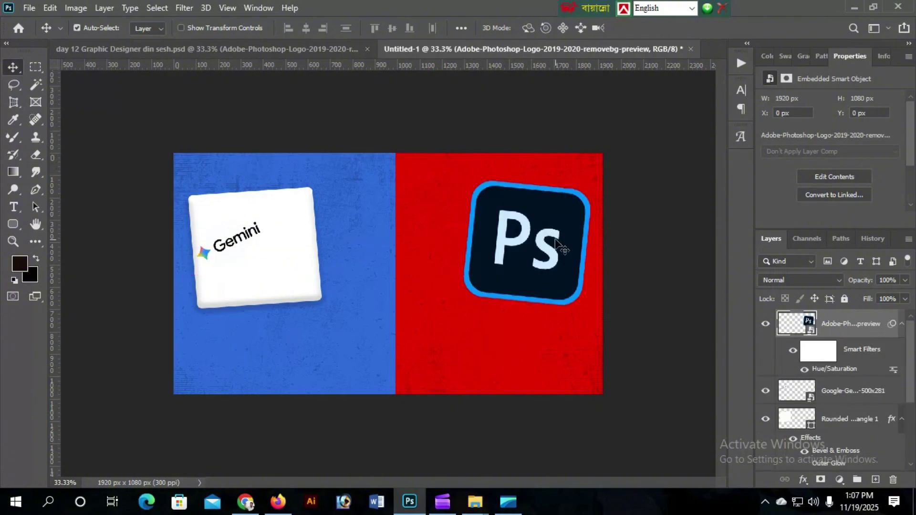
pyautogui.moveTo(545, 254); pyautogui.dragTo(543, 246)
pyautogui.hotkey('ctrl', 'z')
# Copy the crack texture (Layer 2) from the thumbnail into the new document and move it over the Photoshop logo.
pyautogui.click(262, 48)
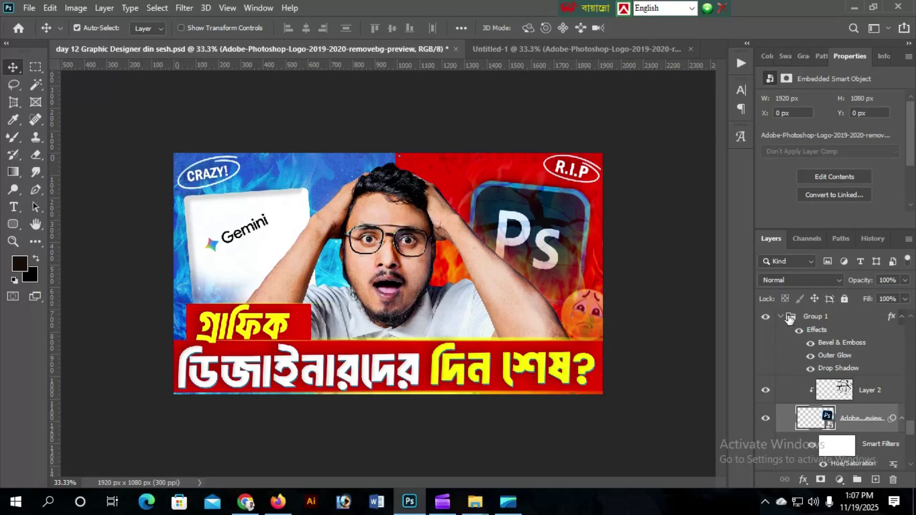
pyautogui.click(870, 397)
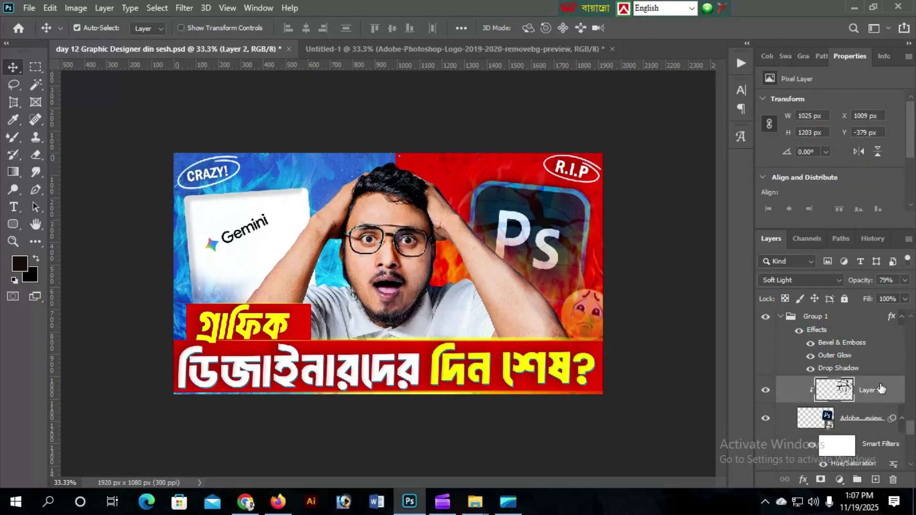
pyautogui.rightClick(881, 390)
pyautogui.click(894, 386)
pyautogui.click(434, 48)
pyautogui.hotkey('ctrl', 'v')
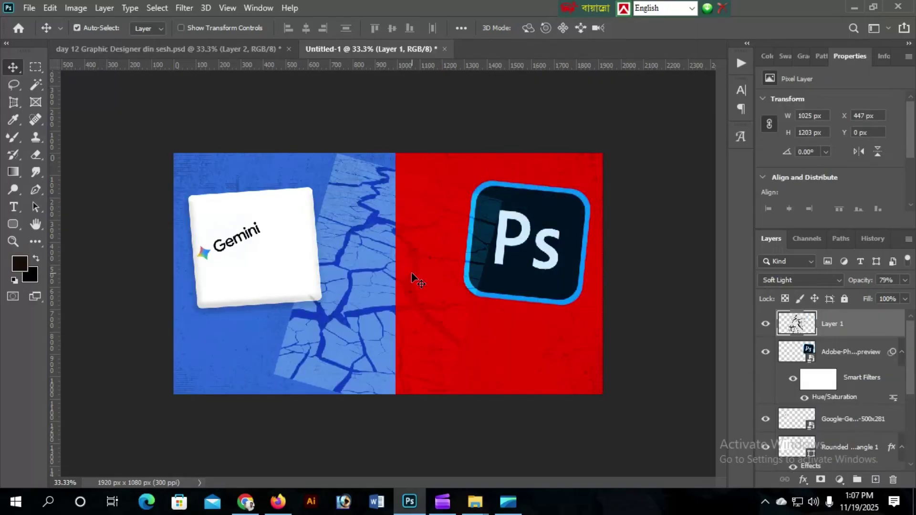
pyautogui.moveTo(425, 270); pyautogui.dragTo(565, 246)
# Set the crack texture layer's blend mode to Multiply and clip it to the Photoshop logo layer.
pyautogui.click(786, 279)
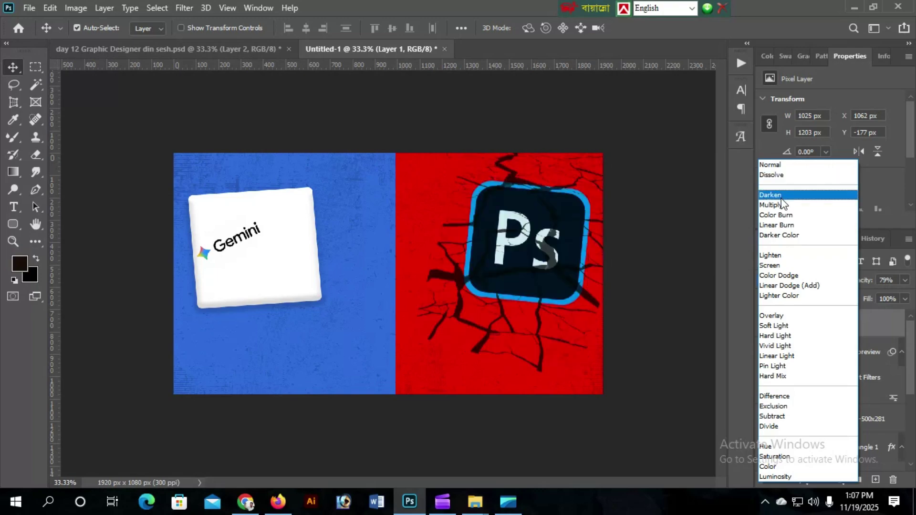
pyautogui.click(781, 204)
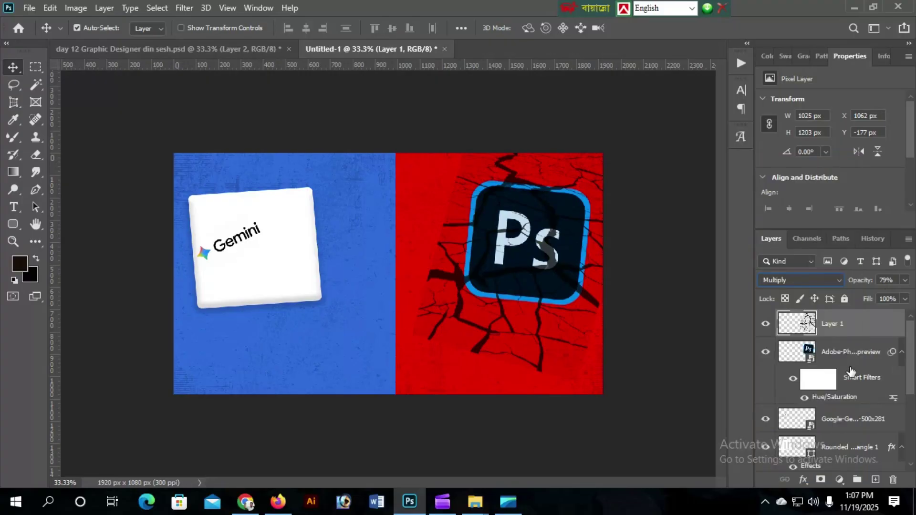
pyautogui.rightClick(854, 316)
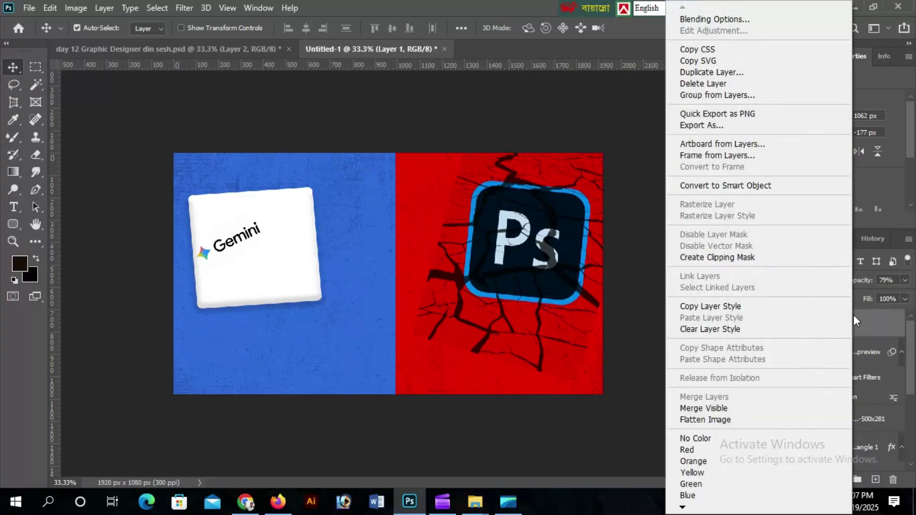
pyautogui.click(749, 259)
# Move the clipped cracks to about X 994 px on the Photoshop logo and preview other blend modes, keeping Multiply.
pyautogui.moveTo(546, 255); pyautogui.dragTo(514, 246)
pyautogui.click(804, 280)
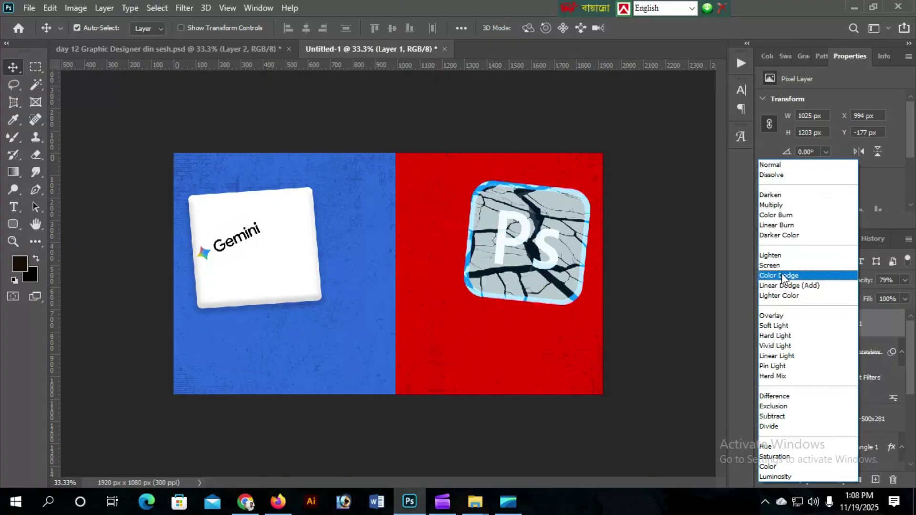
pyautogui.click(781, 206)
# Copy the red fire layer from the thumbnail into the new document and position the flames over the red half's lower part.
pyautogui.click(231, 47)
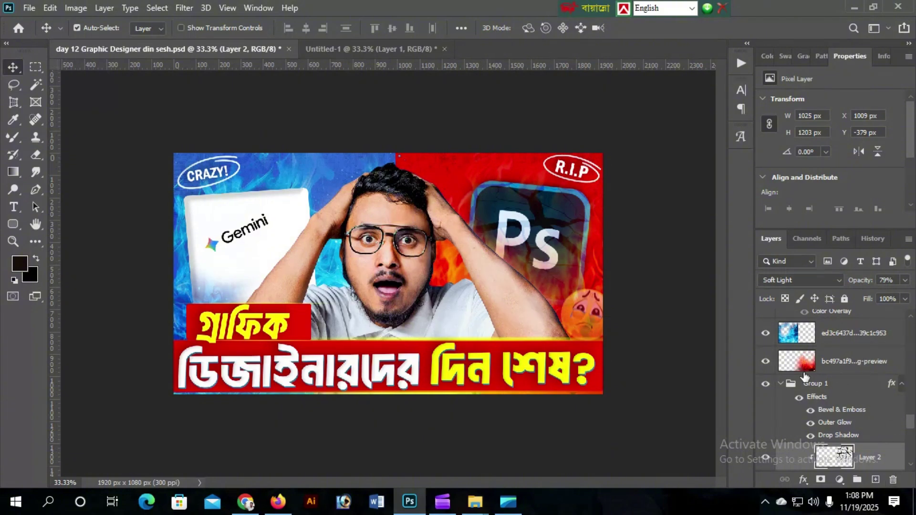
pyautogui.click(766, 364)
pyautogui.click(766, 364)
pyautogui.click(851, 367)
pyautogui.press('ctrl')
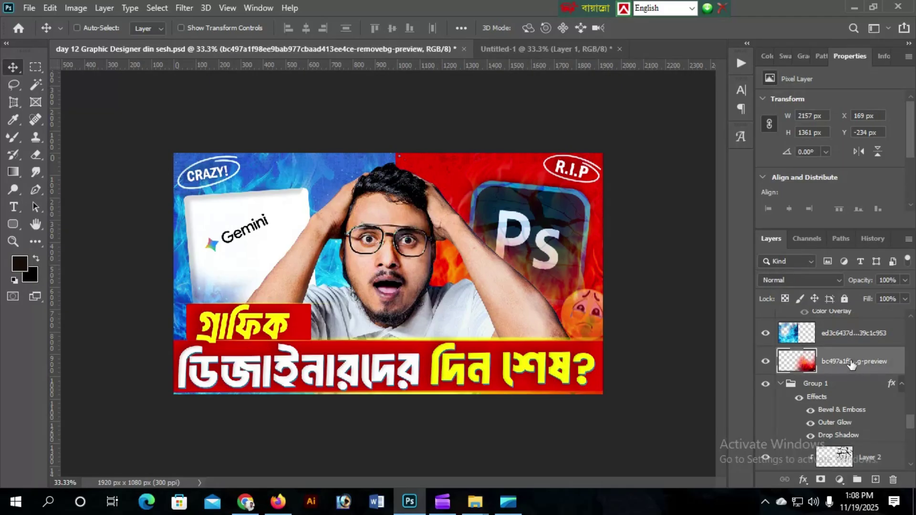
pyautogui.click(556, 53)
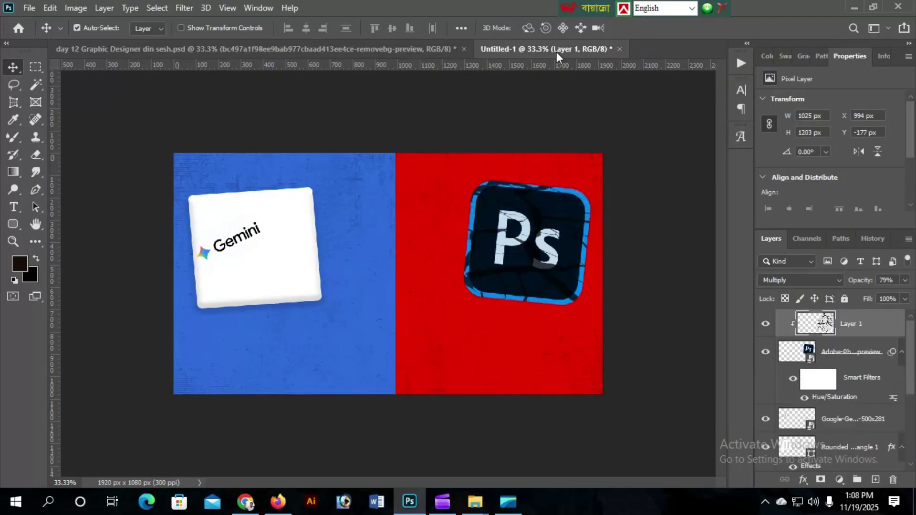
pyautogui.moveTo(539, 285); pyautogui.dragTo(541, 285)
pyautogui.moveTo(508, 372); pyautogui.dragTo(554, 373)
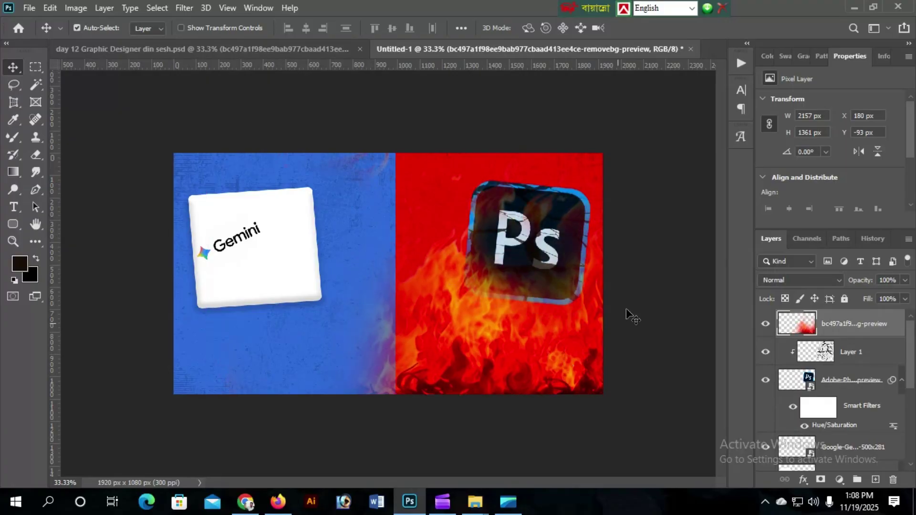
# Copy the blue fire layer from the thumbnail onto the new document's blue half and set its blend mode to Normal.
pyautogui.click(292, 52)
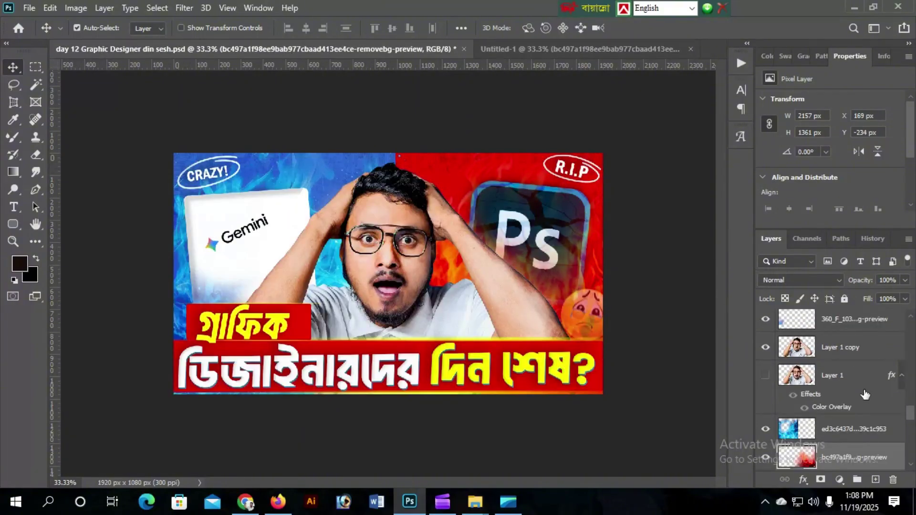
pyautogui.click(852, 428)
pyautogui.click(767, 429)
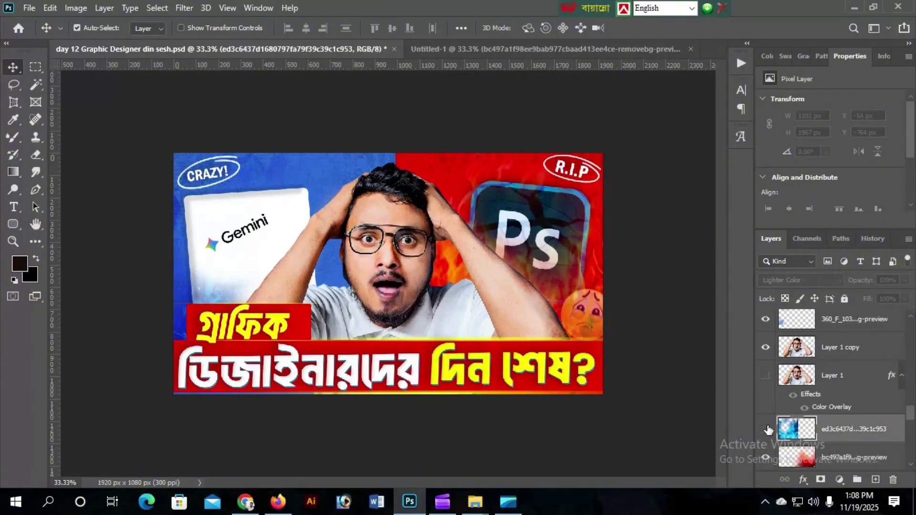
pyautogui.click(767, 429)
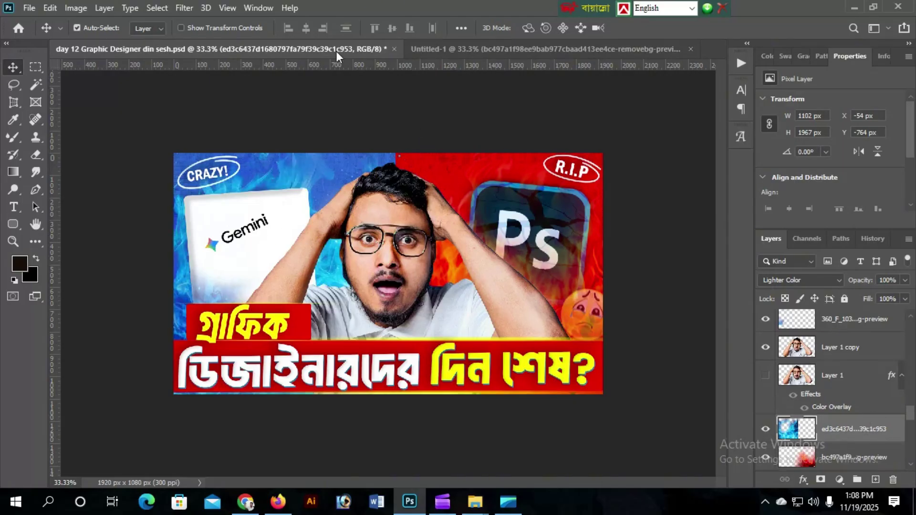
pyautogui.click(480, 47)
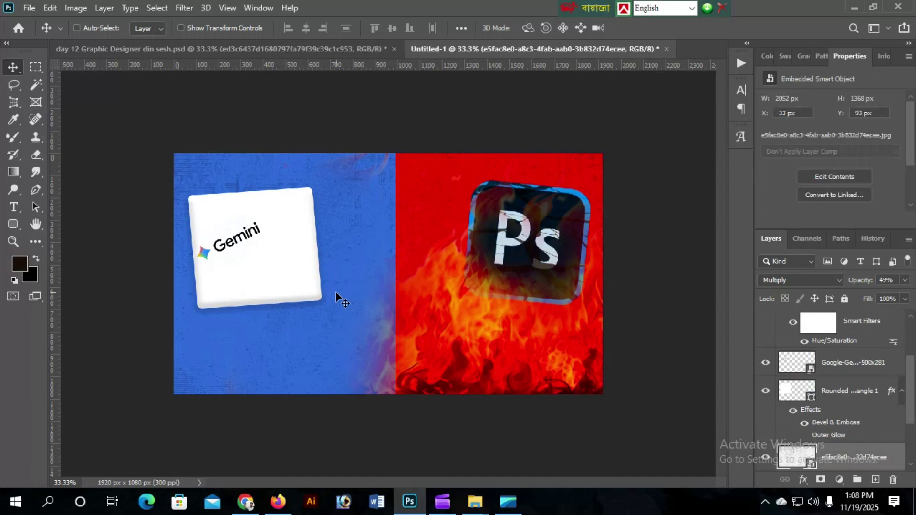
pyautogui.hotkey('ctrl', 'v')
pyautogui.moveTo(357, 364); pyautogui.dragTo(257, 350)
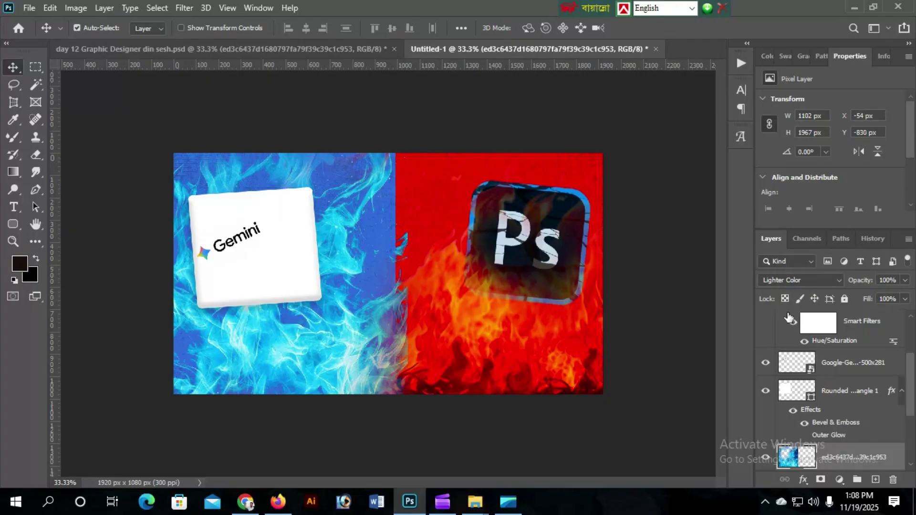
pyautogui.click(789, 278)
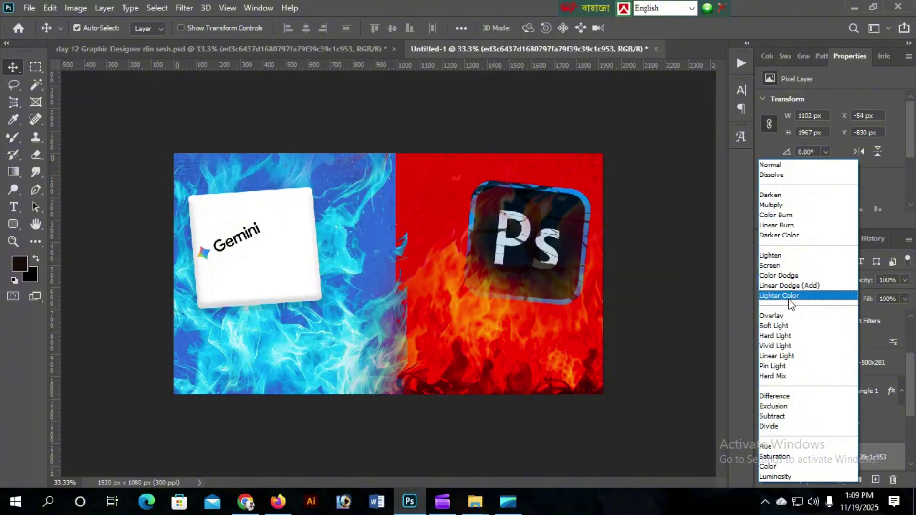
pyautogui.click(770, 165)
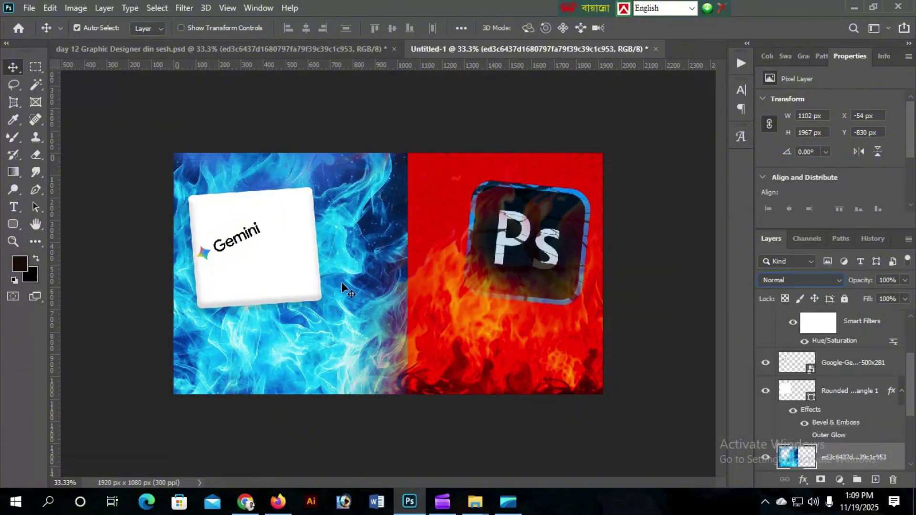
# Copy the man's photo (Layer 1 copy) from the thumbnail into the new document and centre it between the logos at about X 209, Y 0 px.
pyautogui.click(269, 48)
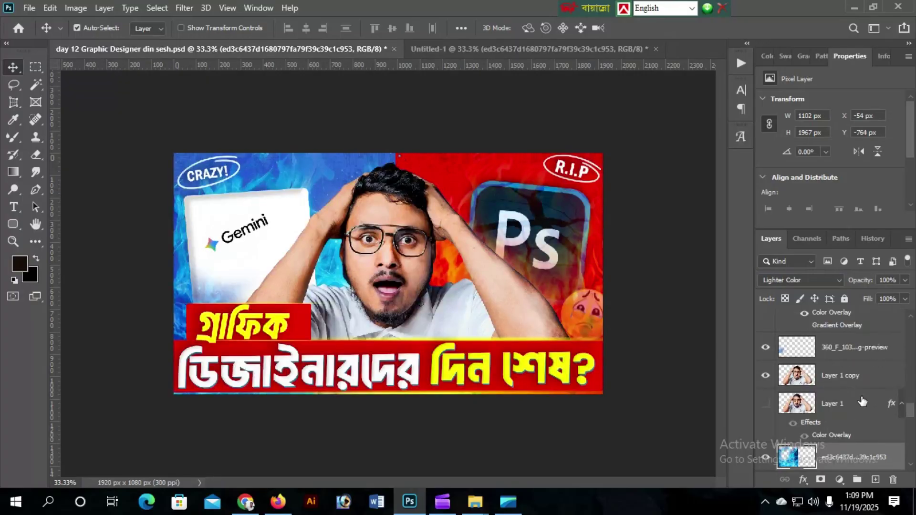
pyautogui.click(863, 402)
pyautogui.click(854, 381)
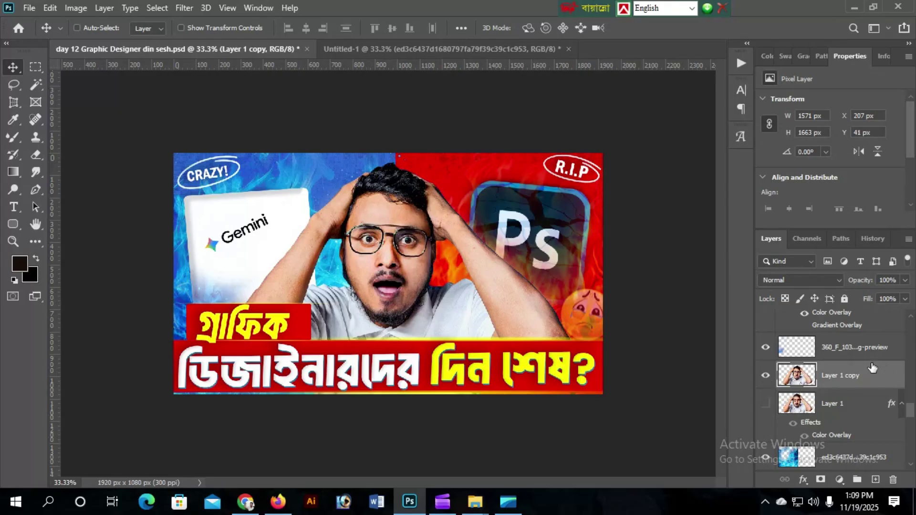
pyautogui.click(457, 48)
pyautogui.moveTo(410, 255); pyautogui.dragTo(424, 296)
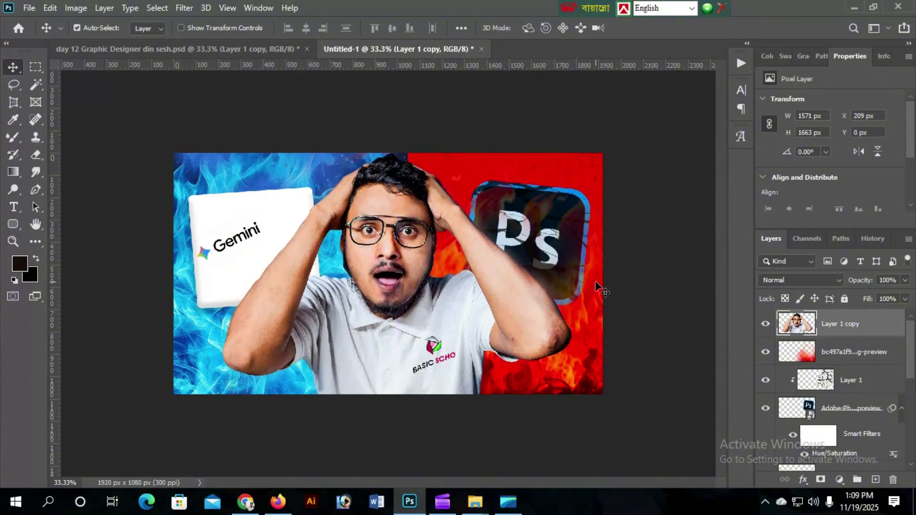
# Copy the blue smoke layer above the man's photo from the thumbnail into the new document and move it to about X -752, Y 154 px.
pyautogui.click(248, 48)
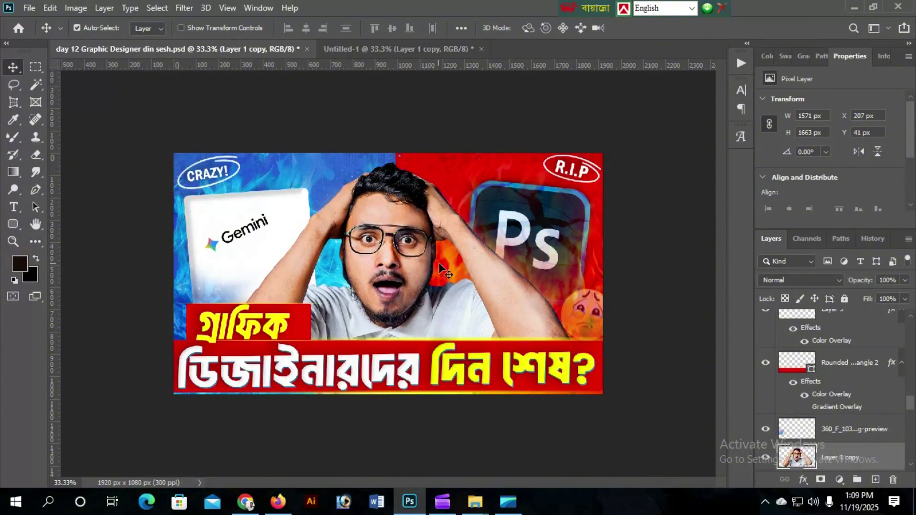
pyautogui.click(867, 432)
pyautogui.click(766, 429)
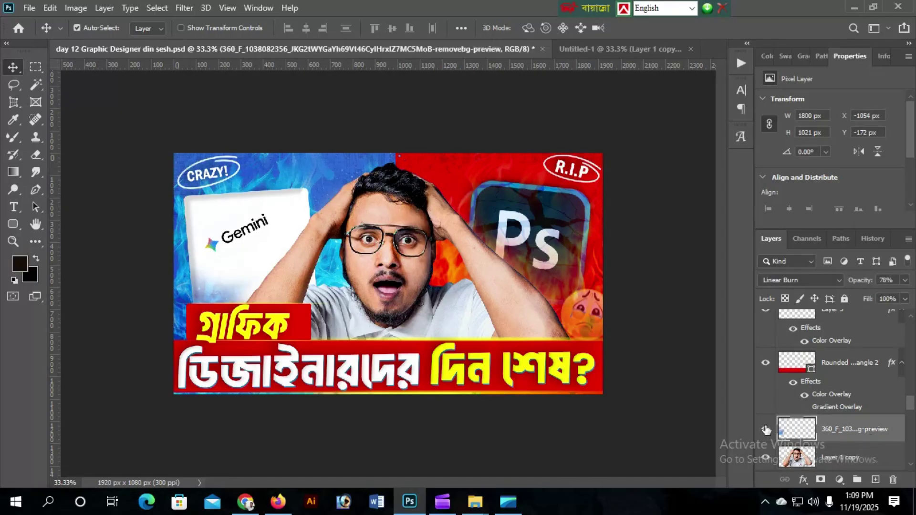
pyautogui.click(767, 429)
pyautogui.click(766, 430)
pyautogui.press('ctrl')
pyautogui.click(636, 51)
pyautogui.hotkey('ctrl', 'v')
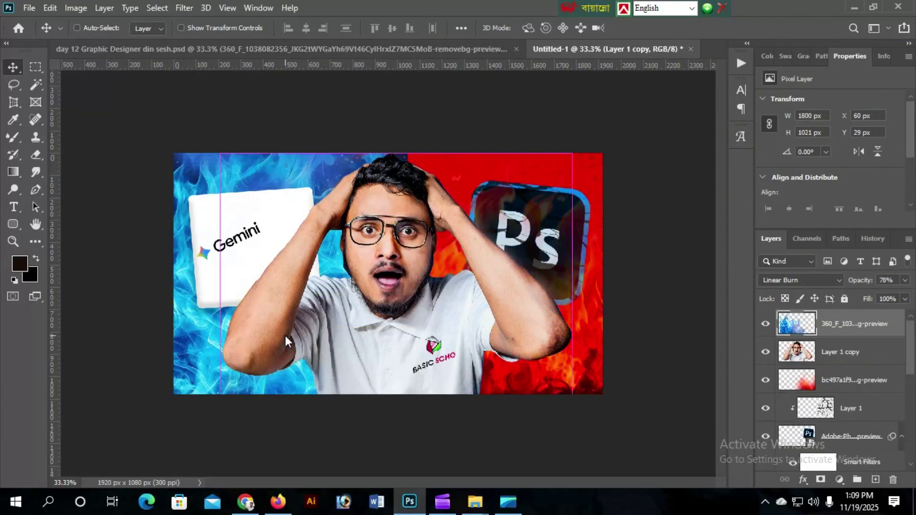
pyautogui.moveTo(315, 351); pyautogui.dragTo(212, 387)
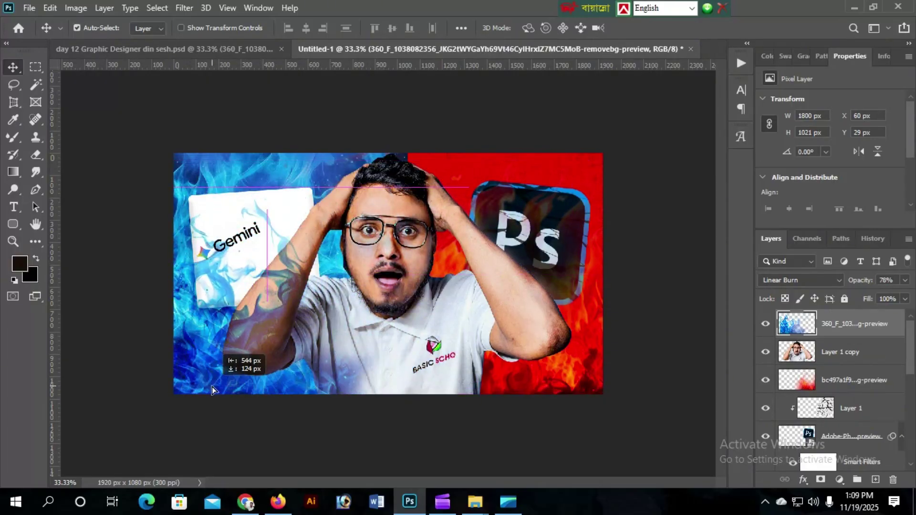
pyautogui.moveTo(280, 385); pyautogui.dragTo(226, 382)
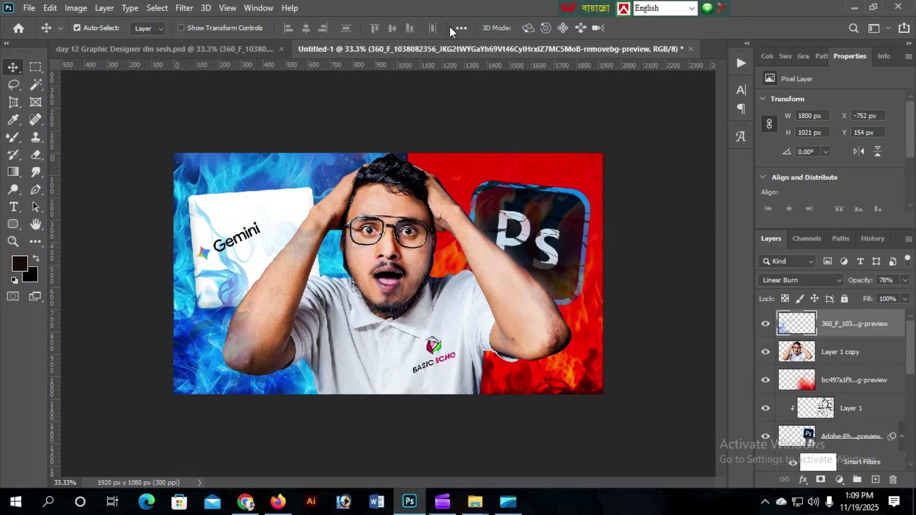
# Examine what the red bar layer (Rounded Rectangle 2) contributes to the thumbnail by hiding and showing it.
pyautogui.click(250, 47)
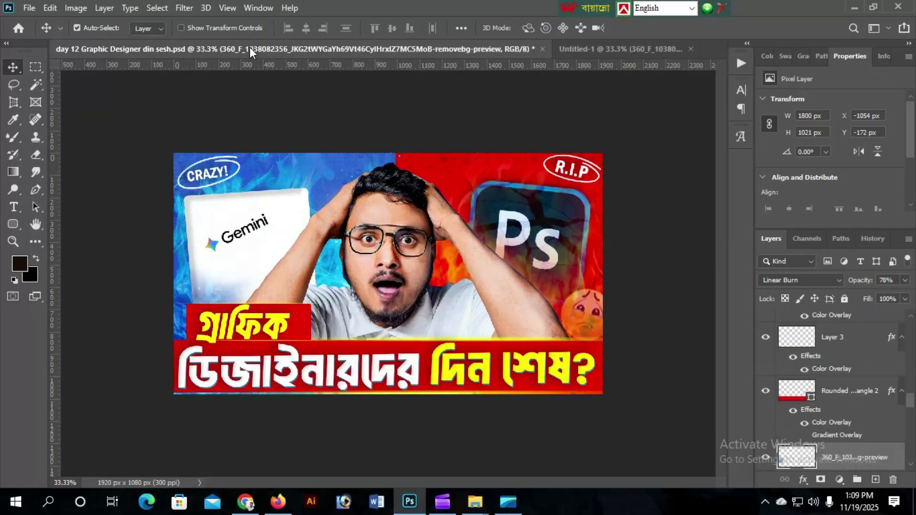
pyautogui.click(868, 399)
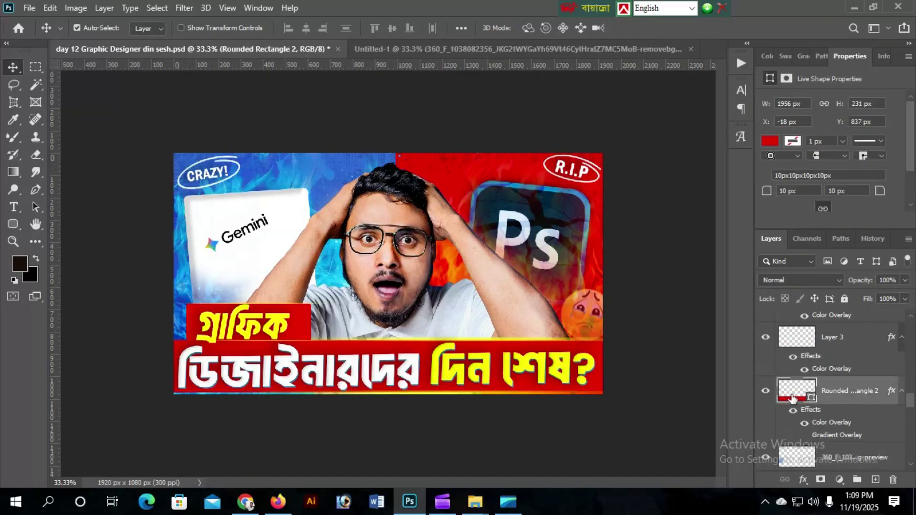
pyautogui.click(766, 391)
pyautogui.click(766, 391)
pyautogui.click(766, 390)
pyautogui.click(766, 391)
pyautogui.click(766, 391)
pyautogui.click(766, 391)
# Copy the red bar (Rounded Rectangle 2) into the new document and place it along the canvas bottom at about X 0, Y 849 px.
pyautogui.press('ctrl')
pyautogui.hotkey('ctrl', 'z')
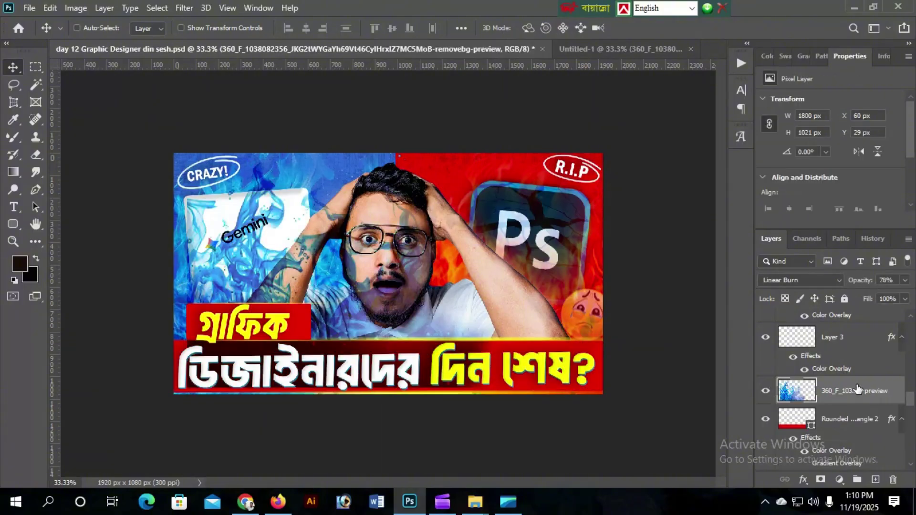
pyautogui.hotkey('ctrl', 'shift', 'z')
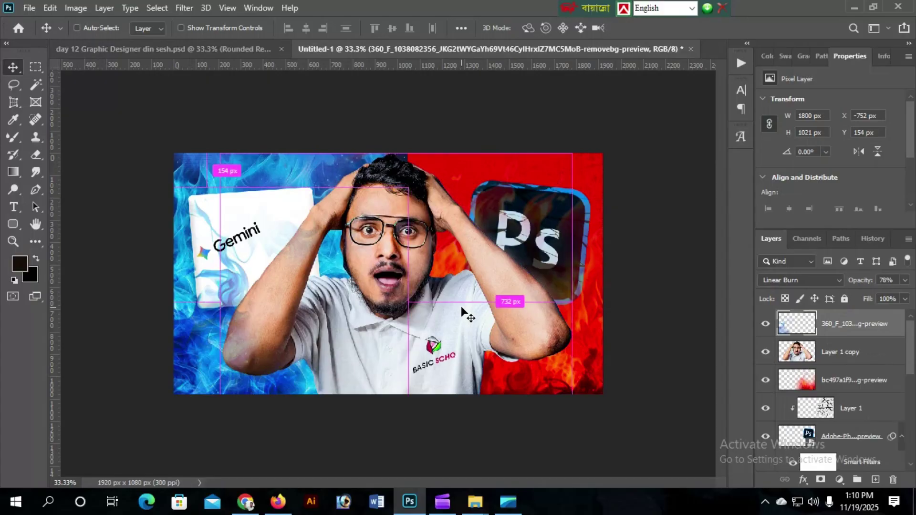
pyautogui.hotkey('ctrl', 'v')
pyautogui.moveTo(422, 276); pyautogui.dragTo(420, 372)
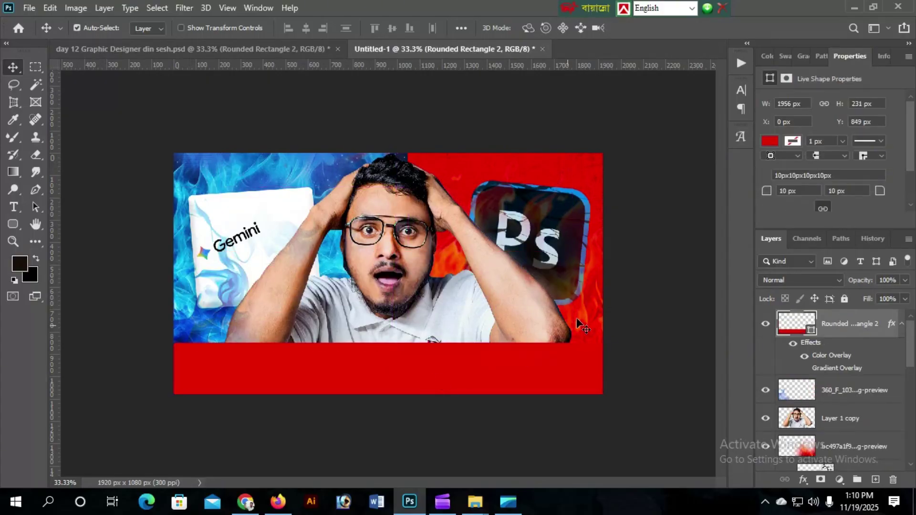
# Copy the white and yellow Bangla headline text from the thumbnail and place it on the new document's red bar.
pyautogui.click(296, 53)
pyautogui.moveTo(356, 362); pyautogui.dragTo(361, 335)
pyautogui.hotkey('ctrl', 'z')
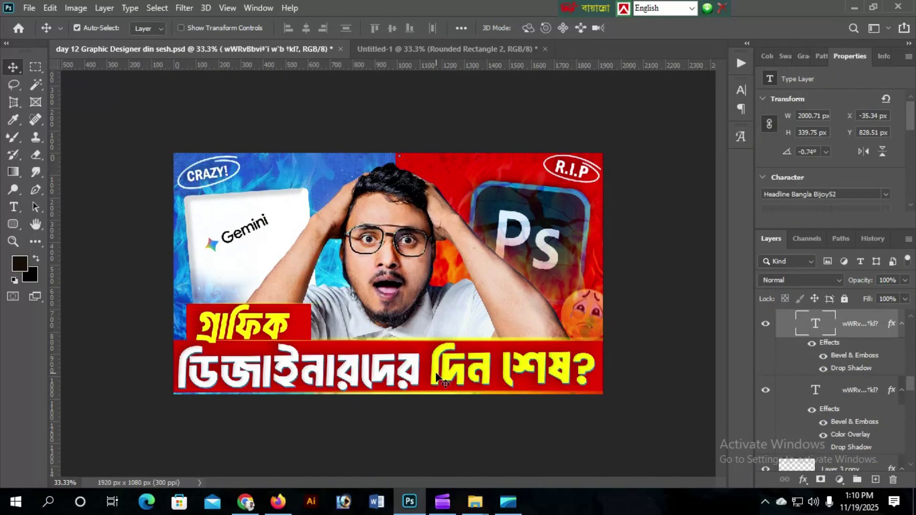
pyautogui.moveTo(436, 372); pyautogui.dragTo(437, 368)
pyautogui.hotkey('ctrl', 'z')
pyautogui.moveTo(381, 367); pyautogui.dragTo(414, 378)
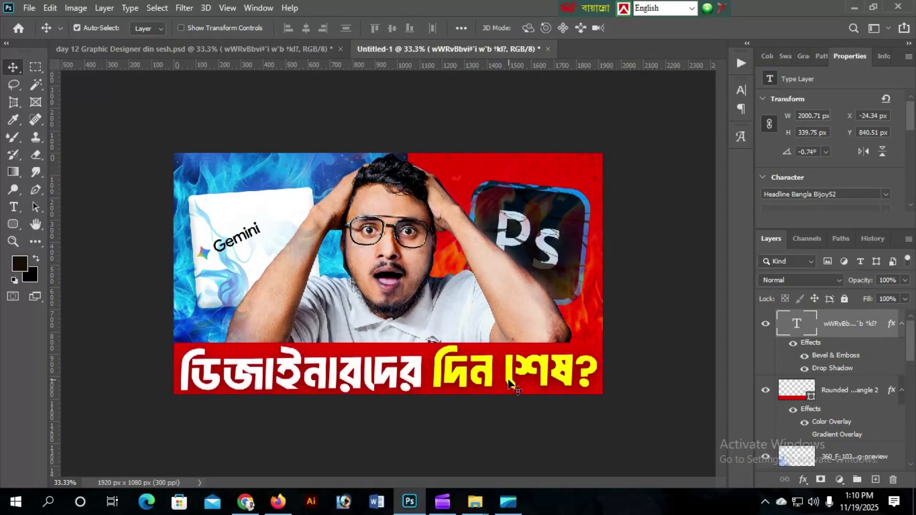
# Copy the sad emoji from the thumbnail into the new document and place it beside the man's elbow, below the Photoshop logo.
pyautogui.click(306, 50)
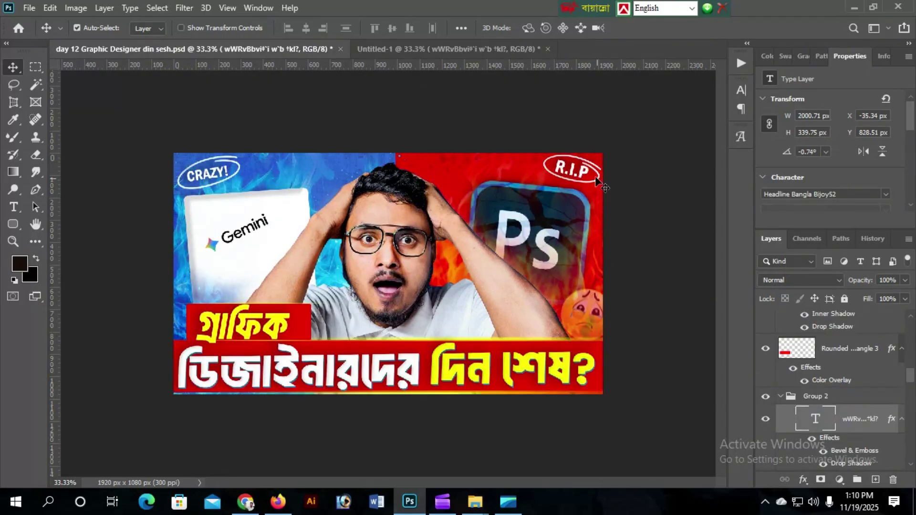
pyautogui.click(591, 322)
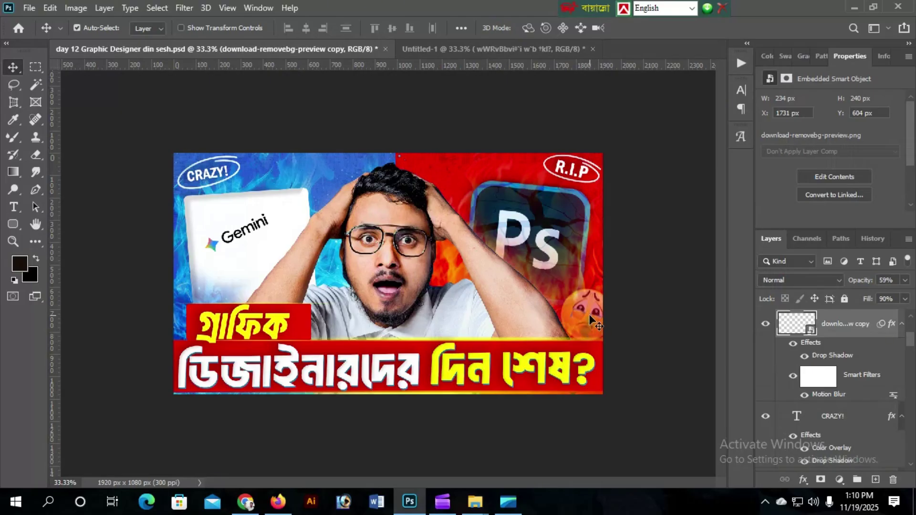
pyautogui.moveTo(588, 317)
pyautogui.mouseDown()
pyautogui.moveTo(481, 44)
pyautogui.moveTo(560, 327)
pyautogui.moveTo(583, 332)
pyautogui.moveTo(580, 316)
pyautogui.moveTo(588, 320)
pyautogui.mouseUp()
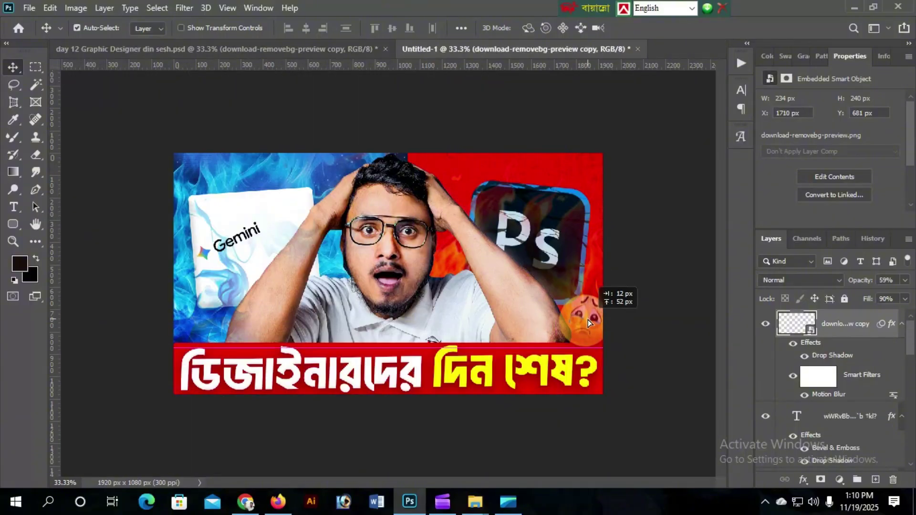
# Restack the layers so the man's photo sits above the emoji, the red bar above the photo and the headline on top.
pyautogui.click(535, 319)
pyautogui.hotkey('ctrl', 'shift', ']')
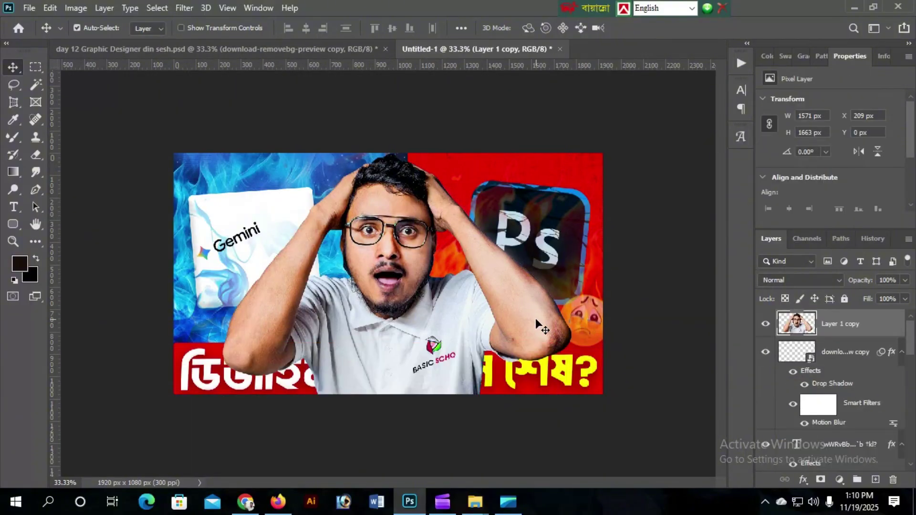
pyautogui.click(552, 392)
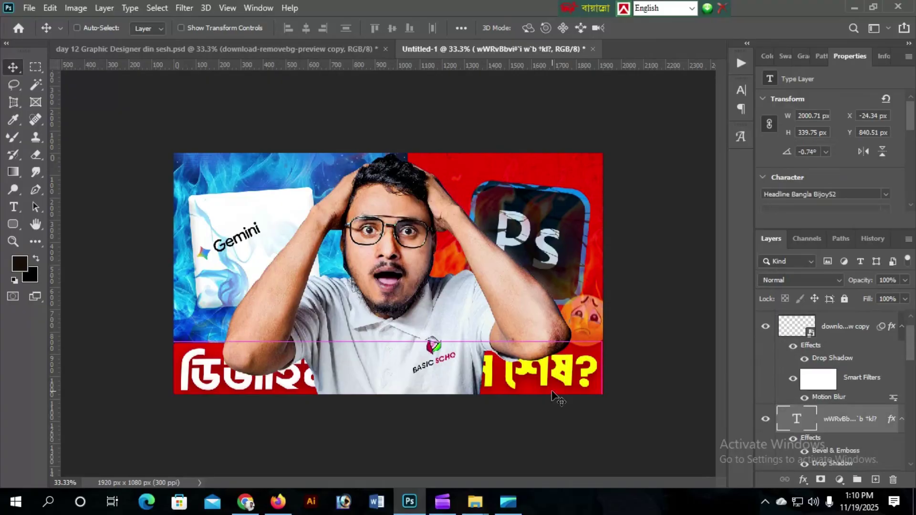
pyautogui.hotkey('ctrl', 'shift', ']')
pyautogui.click(599, 392)
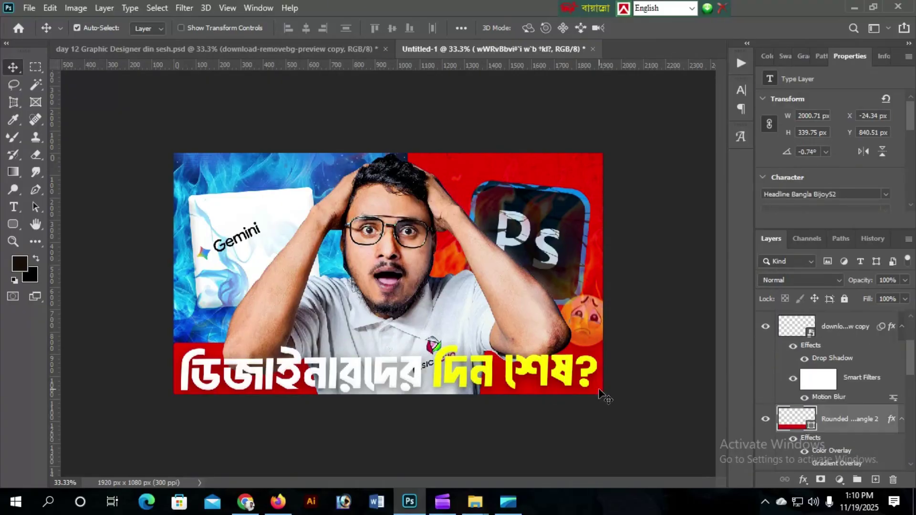
pyautogui.hotkey('ctrl', 'shift', ']')
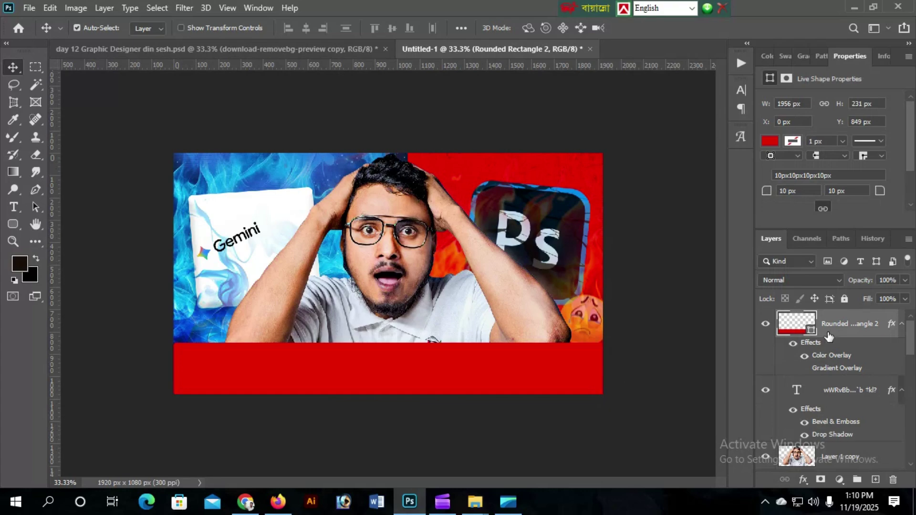
pyautogui.click(856, 391)
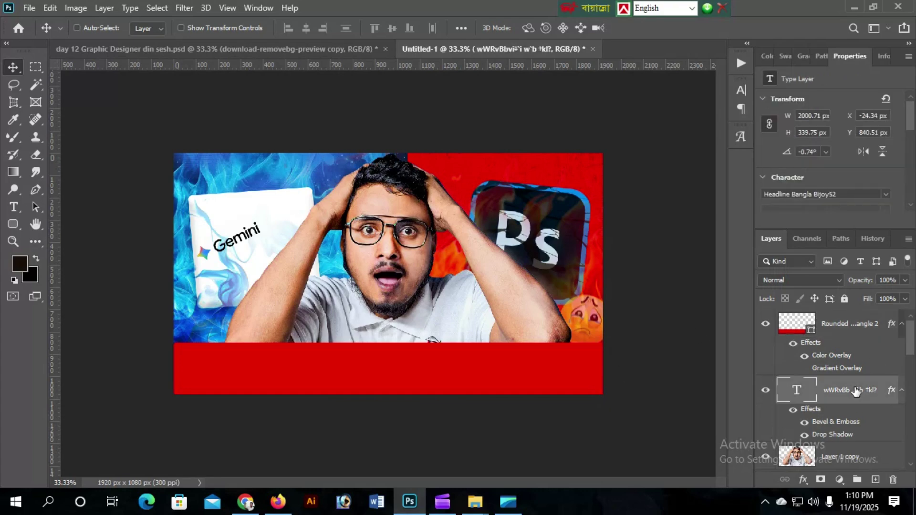
pyautogui.hotkey('ctrl', 'shift', ']')
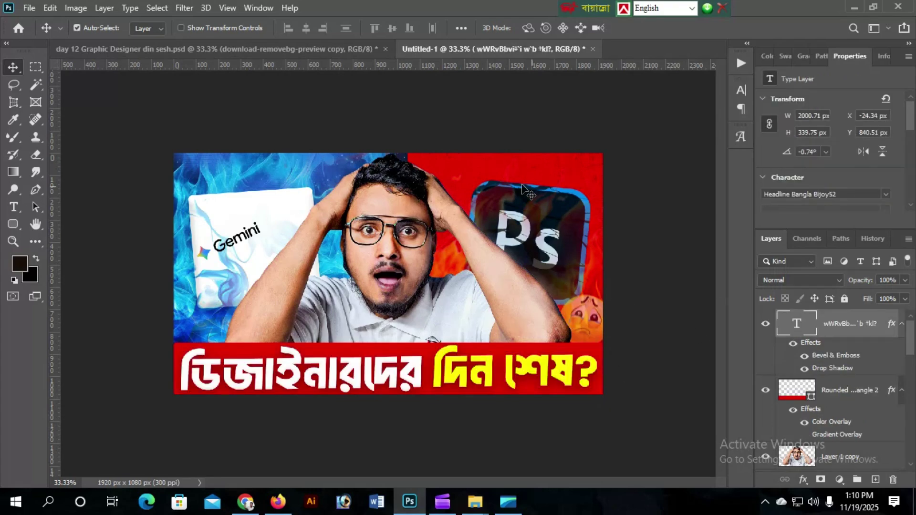
# Copy the "CRAZY!" text from the thumbnail and place it in the new canvas's upper-left corner.
pyautogui.click(314, 49)
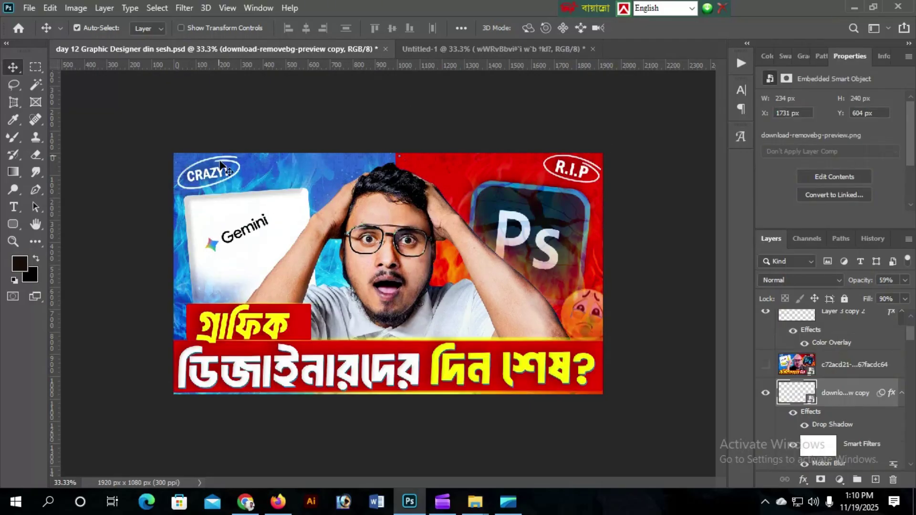
pyautogui.moveTo(220, 164); pyautogui.dragTo(299, 98)
pyautogui.moveTo(206, 177); pyautogui.dragTo(199, 173)
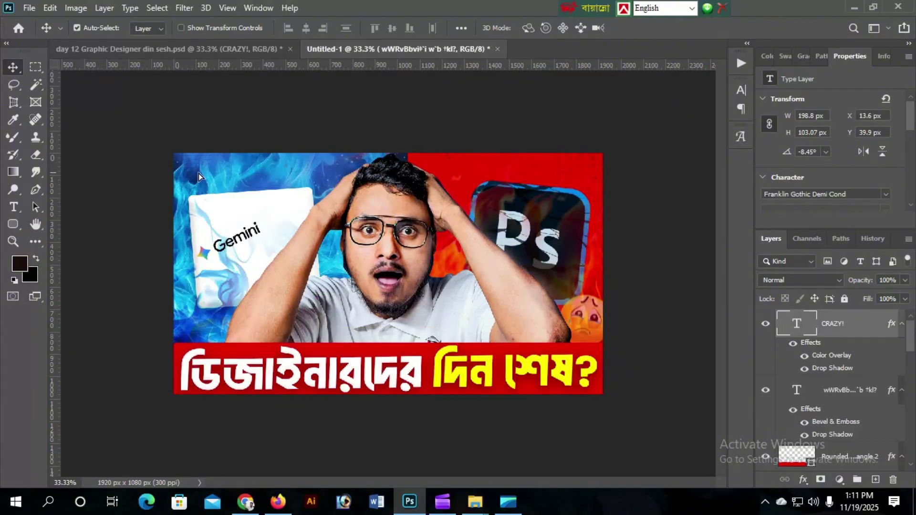
# Copy the hand-drawn circle from the thumbnail and fit it around "CRAZY!" in the new document at about X -3, Y -12 px.
pyautogui.click(247, 45)
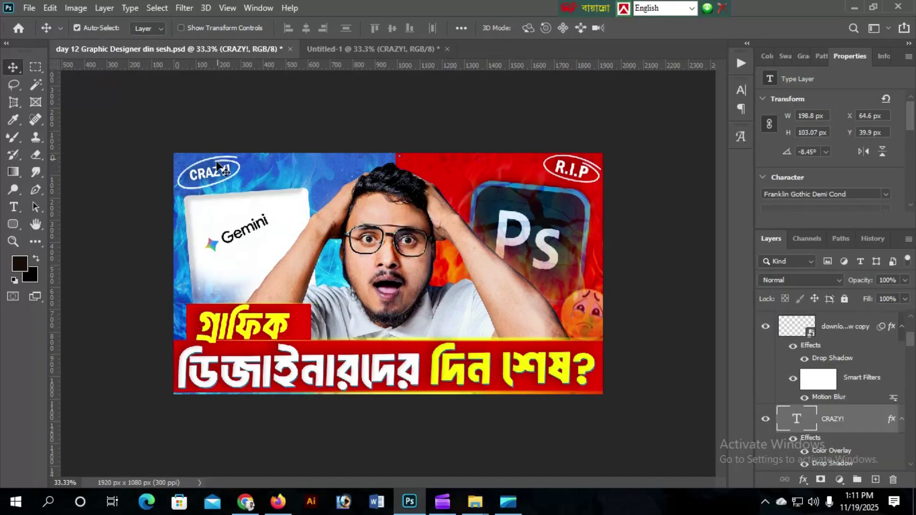
pyautogui.moveTo(241, 171); pyautogui.dragTo(210, 173)
pyautogui.press('Left')
pyautogui.press('Left')
pyautogui.press('Left')
pyautogui.press('Left')
pyautogui.press('Left')
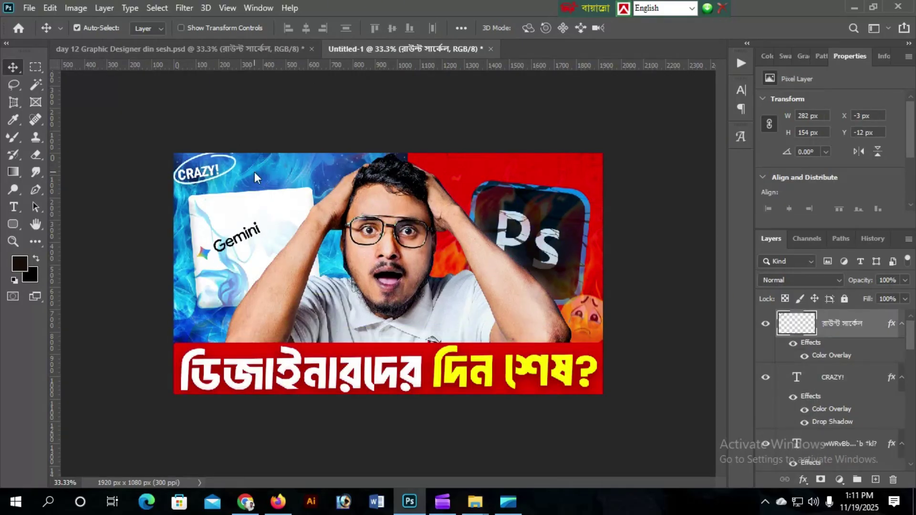
# Nudge the hand-drawn circle around "CRAZY!" to X -18, Y -3 px.
pyautogui.press('Down')
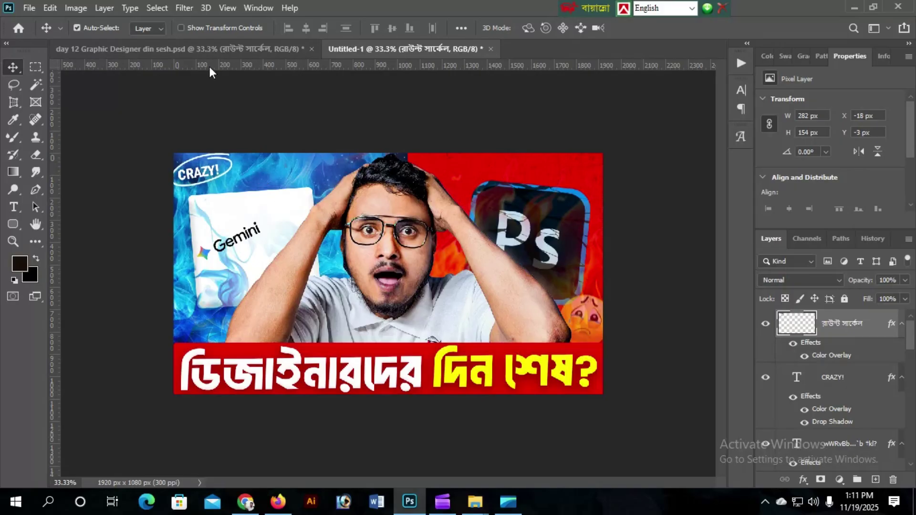
# Copy the "R.I.P" text and its hand-drawn circle from the thumbnail into the new canvas's upper-right corner, with the circle at about X 1687, Y 19 px.
pyautogui.click(223, 51)
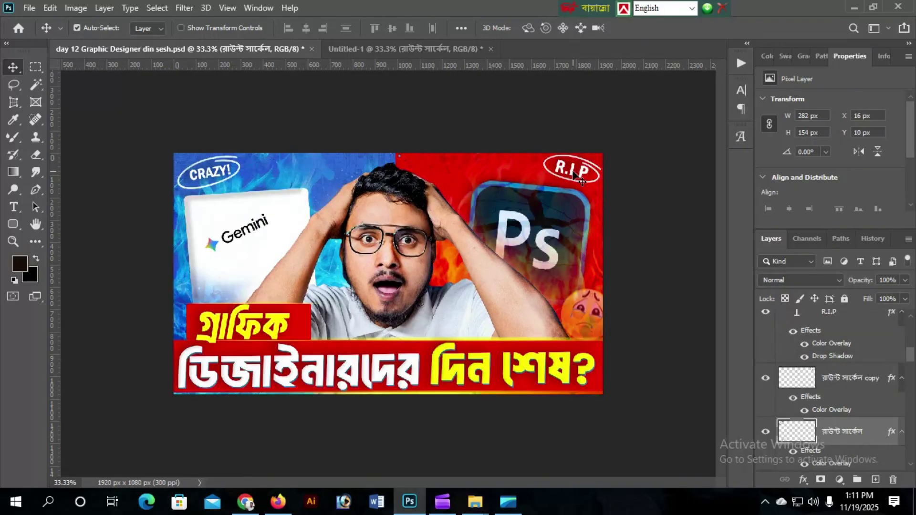
pyautogui.moveTo(574, 175)
pyautogui.mouseDown()
pyautogui.moveTo(445, 48)
pyautogui.moveTo(580, 172)
pyautogui.mouseUp()
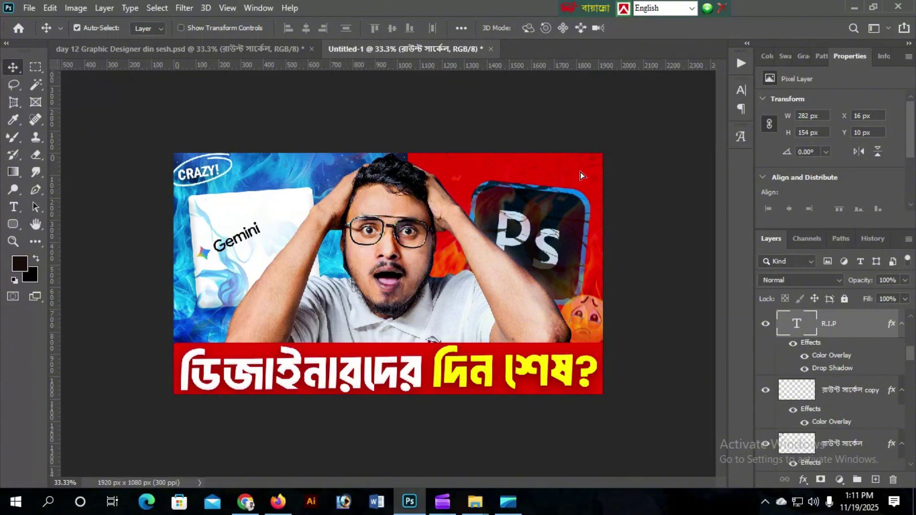
pyautogui.click(227, 48)
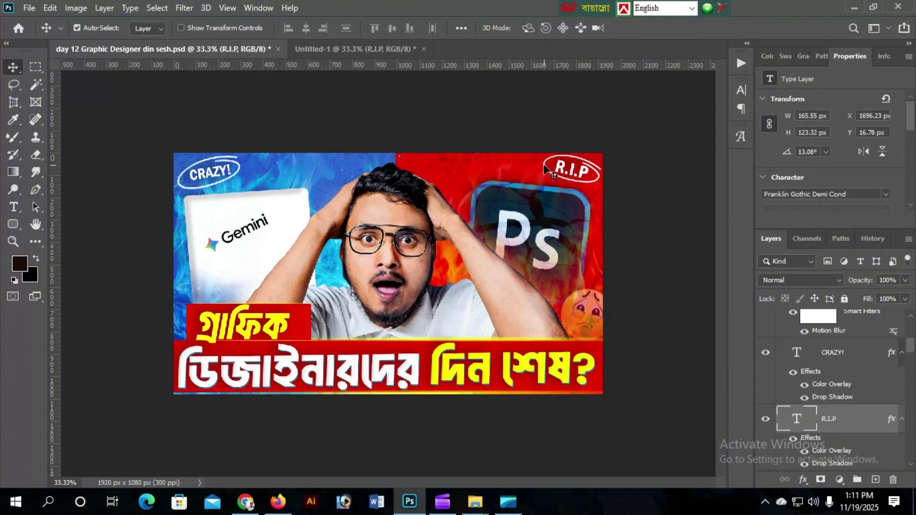
pyautogui.moveTo(546, 169); pyautogui.dragTo(590, 181)
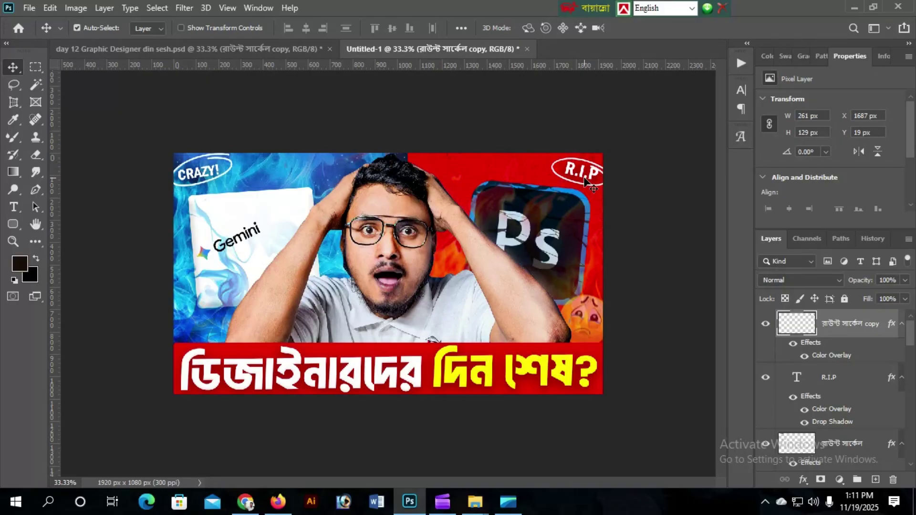
pyautogui.hotkey('ctrl', '+')
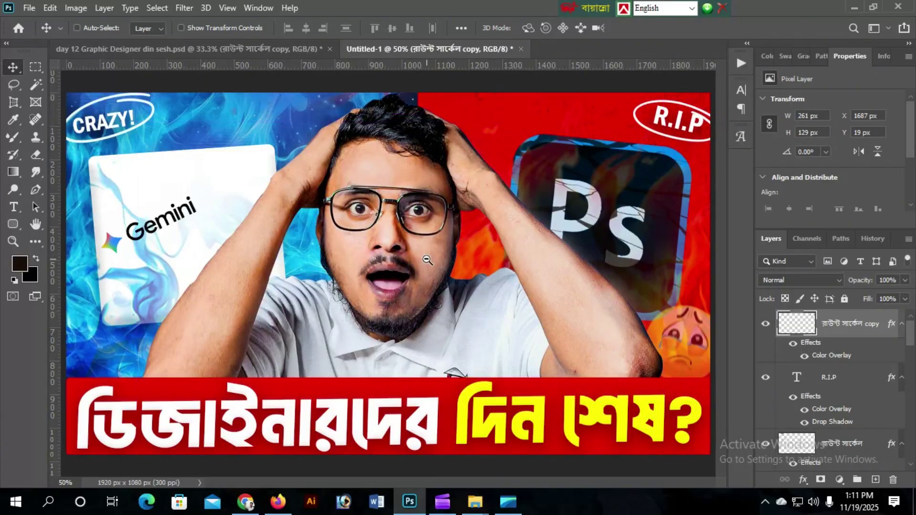
pyautogui.hotkey('ctrl', '-')
pyautogui.click(505, 302)
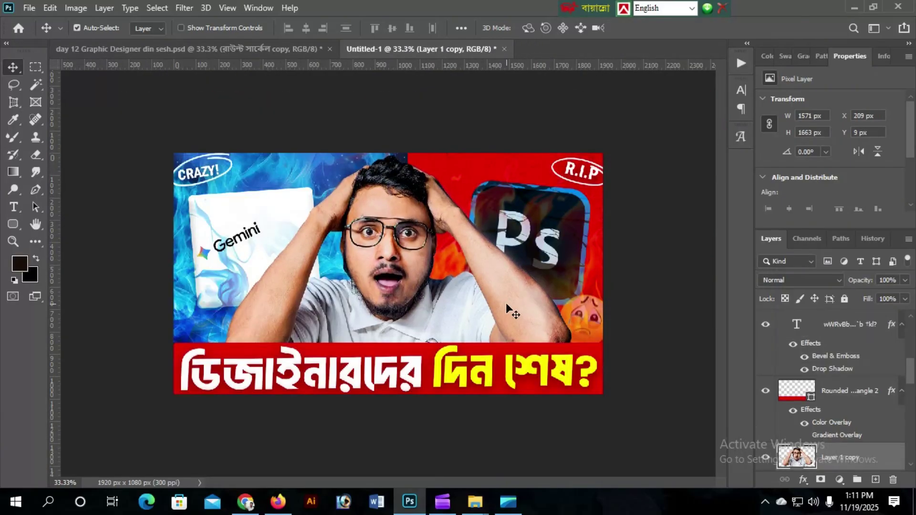
# Copy the small red box and its "গ্রাফিক" text from the thumbnail to the new canvas's left edge, just above the headline bar.
pyautogui.click(208, 50)
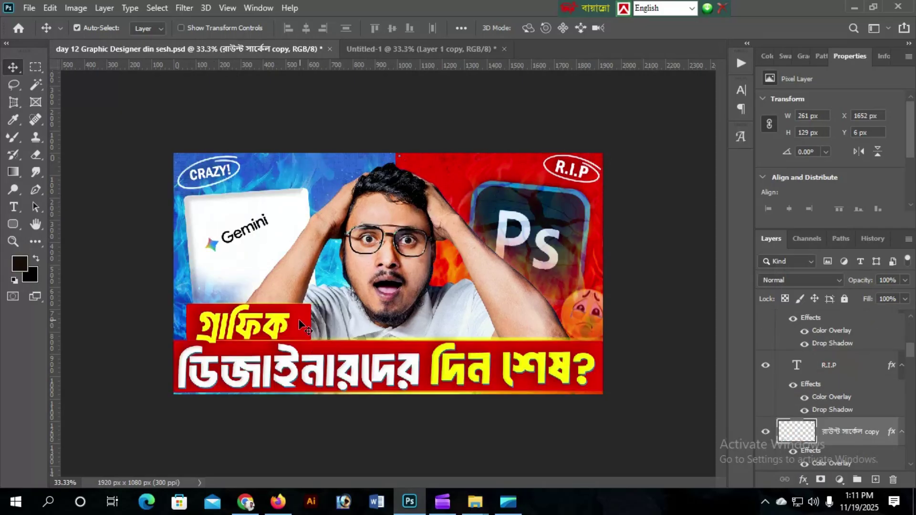
pyautogui.moveTo(300, 322); pyautogui.dragTo(371, 179)
pyautogui.moveTo(284, 330); pyautogui.dragTo(249, 328)
pyautogui.click(313, 50)
pyautogui.hotkey('ctrl', '+')
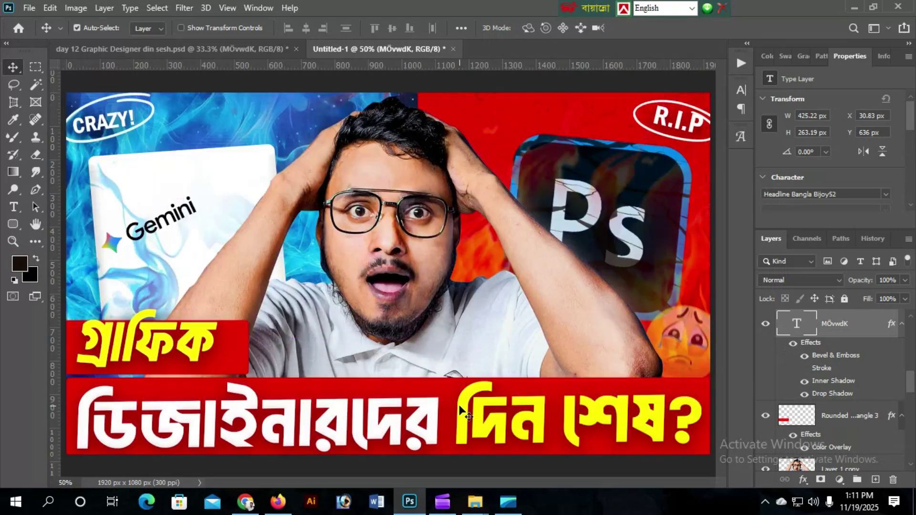
pyautogui.hotkey('ctrl', '-')
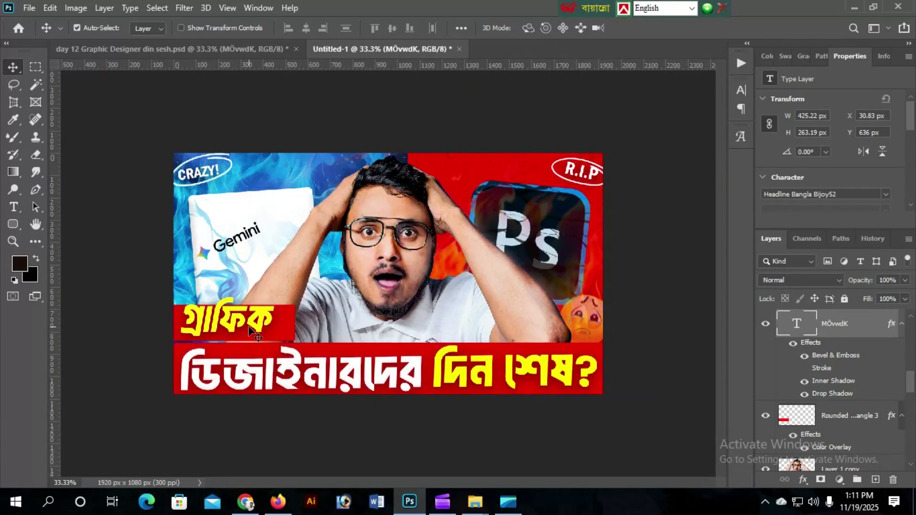
# Nudge the "গ্রাফিক" text down to Y 651 px so it sits inside the small red box.
pyautogui.press('Down')
pyautogui.press('Down')
pyautogui.press('Down')
pyautogui.press('Down')
pyautogui.press('Down')
pyautogui.press('Down')
pyautogui.press('Down')
pyautogui.press('Down')
pyautogui.press('Down')
pyautogui.press('Down')
pyautogui.press('Down')
pyautogui.press('Down')
pyautogui.press('Down')
pyautogui.press('Down')
pyautogui.press('Down')
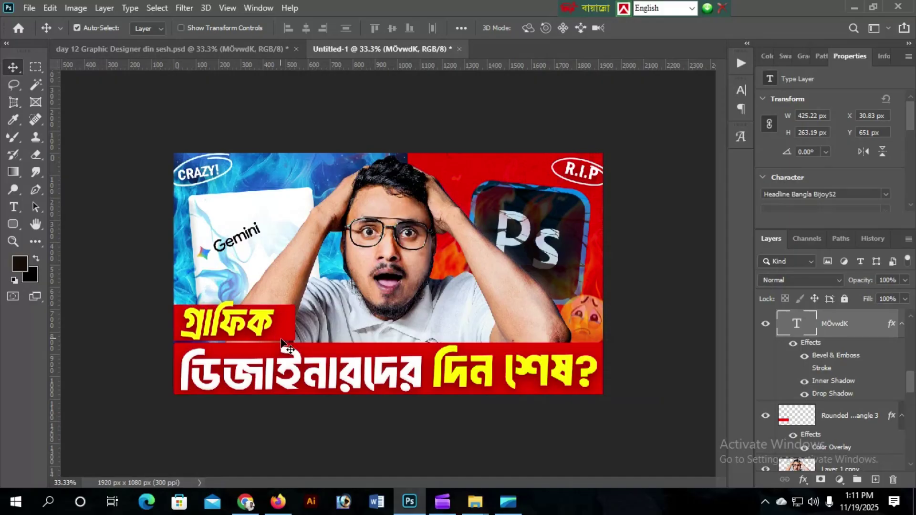
# Nudge the small red box behind "গ্রাফিক" down to Y 685 px, against the headline bar.
pyautogui.click(283, 330)
pyautogui.press('Down')
pyautogui.press('Down')
pyautogui.press('Down')
pyautogui.press('Down')
pyautogui.press('Down')
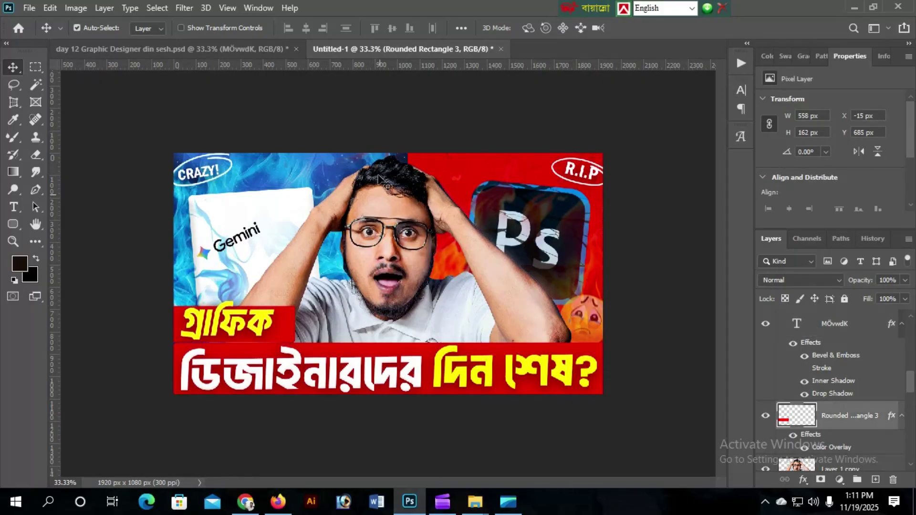
# Examine the thin yellow line between the "গ্রাফিক" box and the headline bar in the original thumbnail.
pyautogui.click(229, 49)
pyautogui.hotkey('ctrl', '+')
pyautogui.hotkey('ctrl', '+')
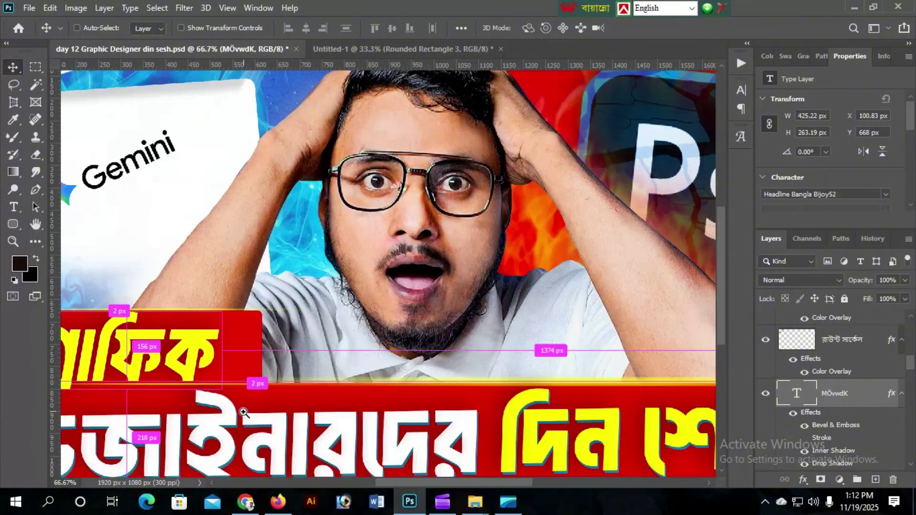
pyautogui.hotkey('ctrl', '+')
pyautogui.moveTo(217, 373); pyautogui.dragTo(315, 366)
pyautogui.hotkey('ctrl', '-')
pyautogui.hotkey('ctrl', '-')
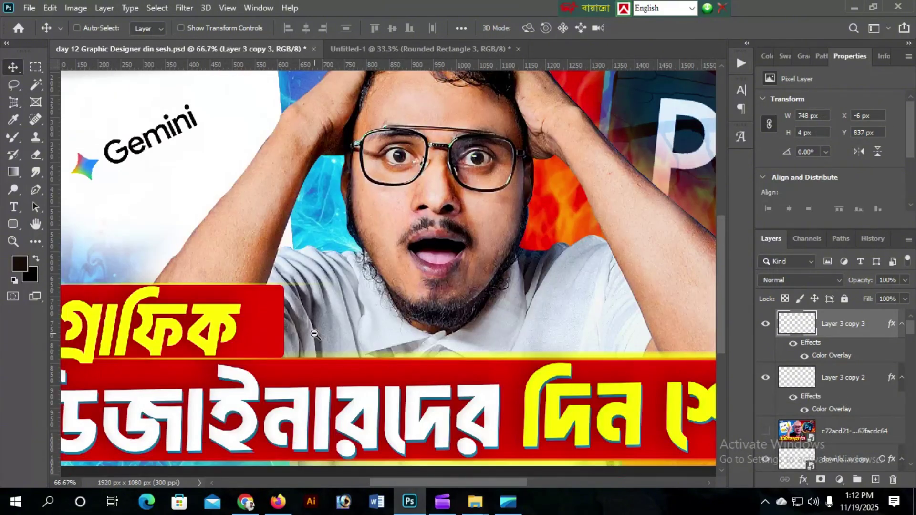
# In the new document, add an empty layer above the small red box and choose the Brush tool with bright yellow as foreground colour.
pyautogui.click(337, 47)
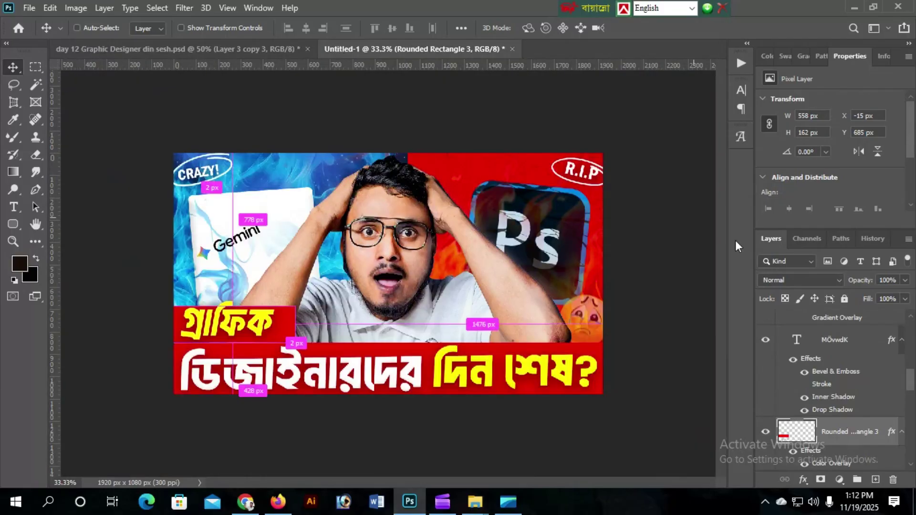
pyautogui.moveTo(911, 382); pyautogui.dragTo(908, 337)
pyautogui.click(876, 479)
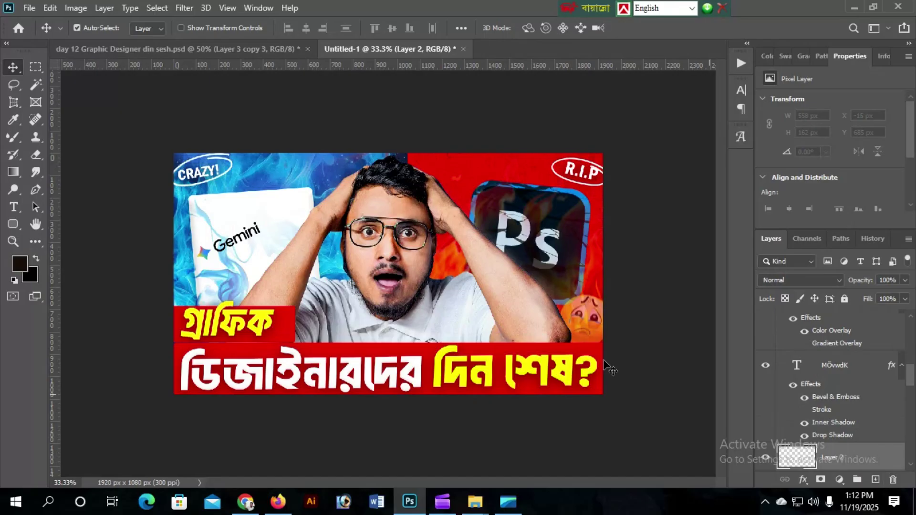
pyautogui.rightClick(13, 137)
pyautogui.click(81, 137)
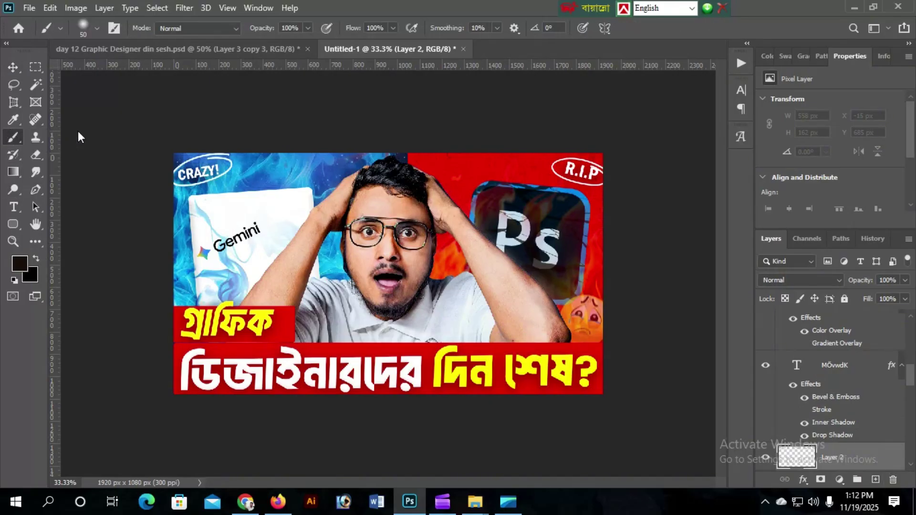
pyautogui.click(20, 263)
pyautogui.write('19ff00')
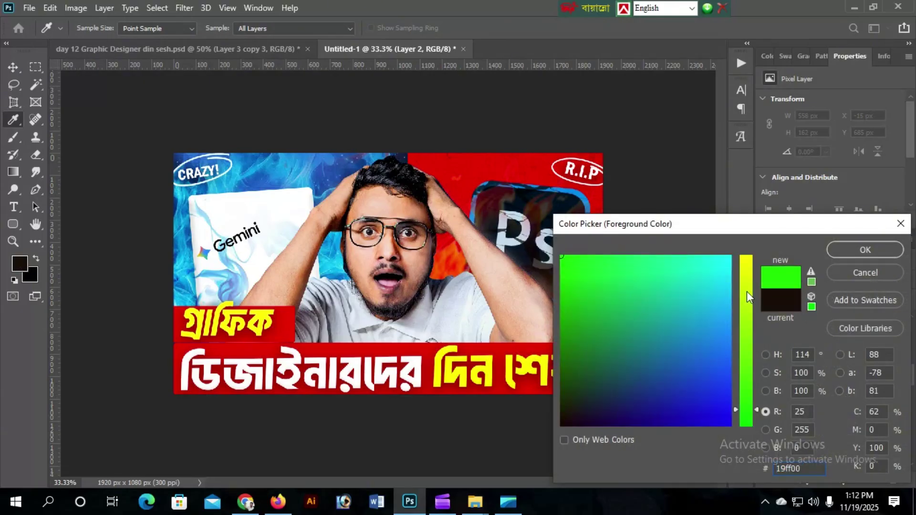
pyautogui.moveTo(748, 297); pyautogui.dragTo(740, 235)
pyautogui.click(864, 251)
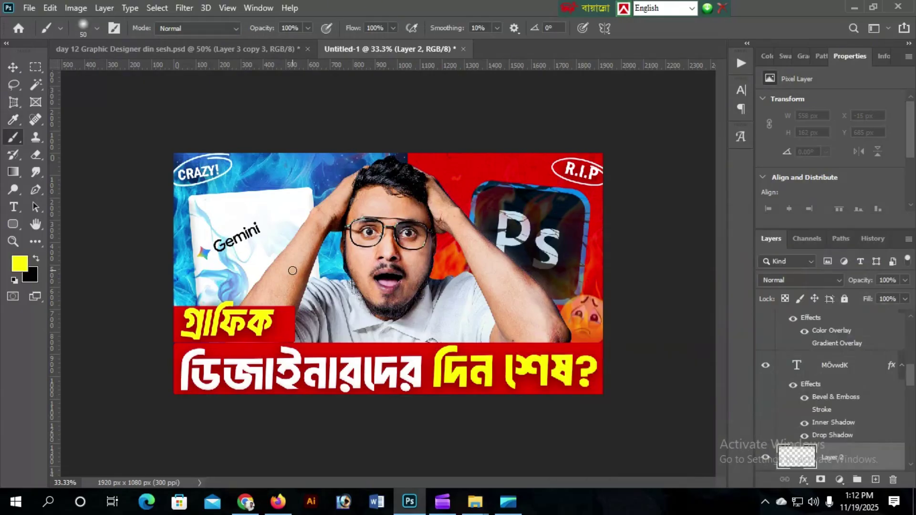
# Enlarge the soft brush to about 800 px and paint one yellow glow spot over the man's shirt beside the red box.
pyautogui.press(']')
pyautogui.press(']')
pyautogui.press(']')
pyautogui.press(']')
pyautogui.press(']')
pyautogui.press(']')
pyautogui.press(']')
pyautogui.press(']')
pyautogui.press(']')
pyautogui.press(']')
pyautogui.press(']')
pyautogui.press(']')
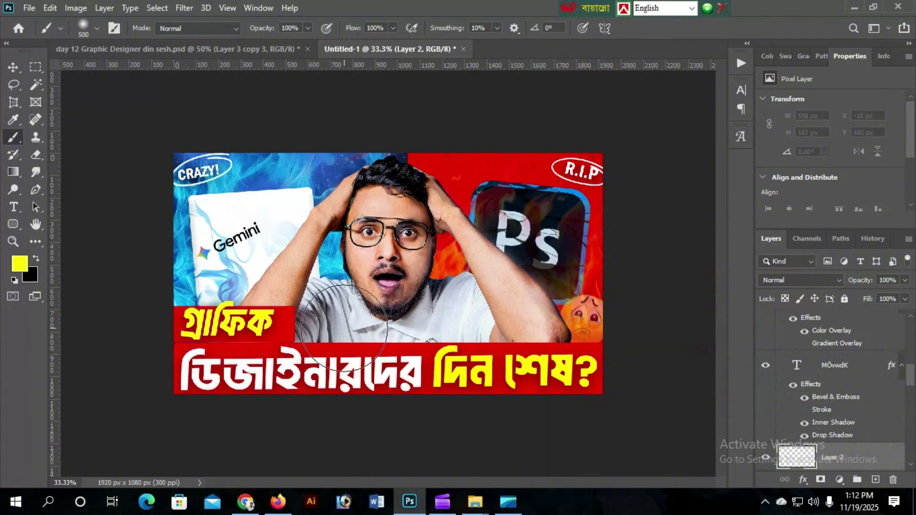
pyautogui.click(344, 329)
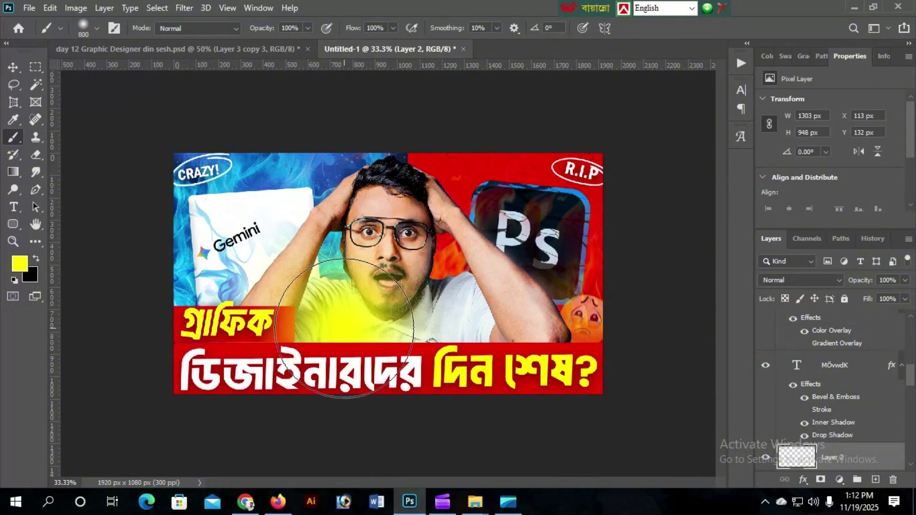
# Flatten the yellow glow into a line about 29 px high and place it along the small red box's lower edge.
pyautogui.click(13, 67)
pyautogui.hotkey('ctrl', 't')
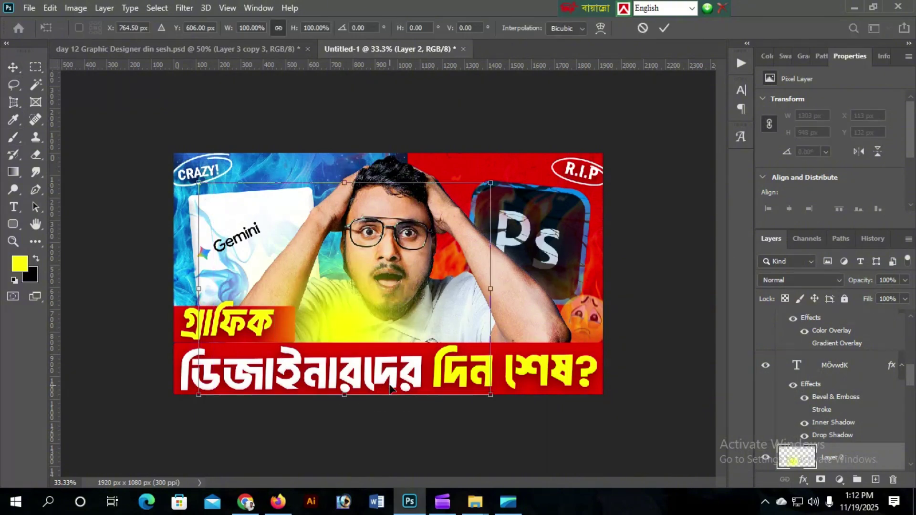
pyautogui.moveTo(346, 392); pyautogui.dragTo(339, 287)
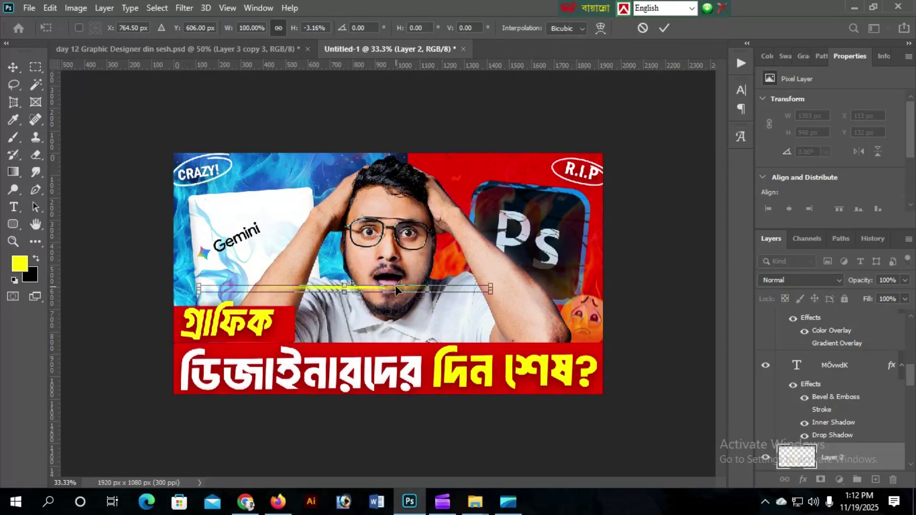
pyautogui.moveTo(395, 289); pyautogui.dragTo(297, 343)
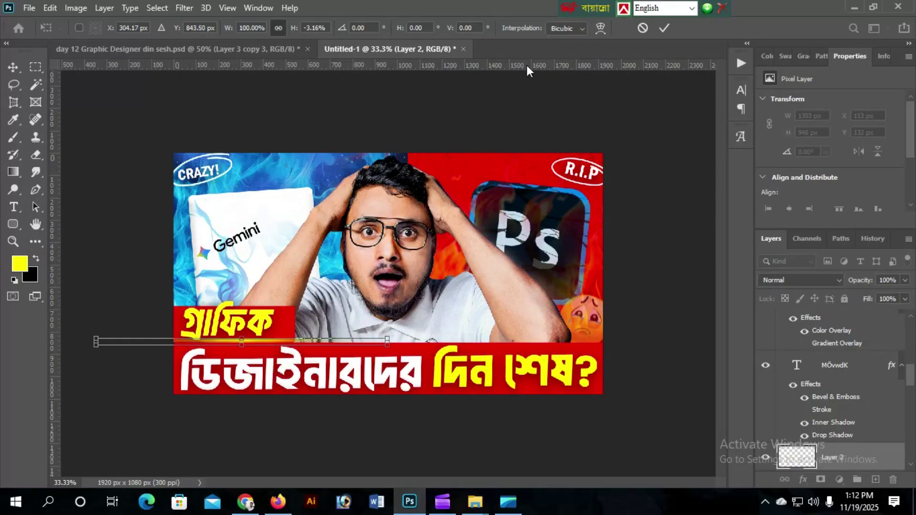
pyautogui.click(665, 27)
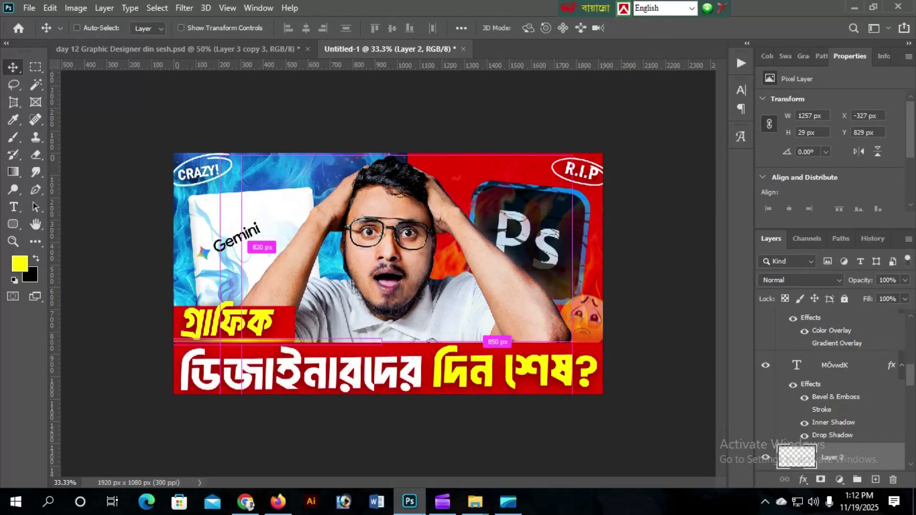
# Nudge the yellow glow line down to Y 836 px, onto the seam between the small red box and the headline bar.
pyautogui.keyDown('ctrl'); pyautogui.keyDown('alt'); pyautogui.click(383, 413); pyautogui.keyUp('alt'); pyautogui.keyUp('ctrl')
pyautogui.keyDown('ctrl'); pyautogui.click(388, 318); pyautogui.keyUp('ctrl')
pyautogui.keyDown('ctrl'); pyautogui.click(386, 319); pyautogui.keyUp('ctrl')
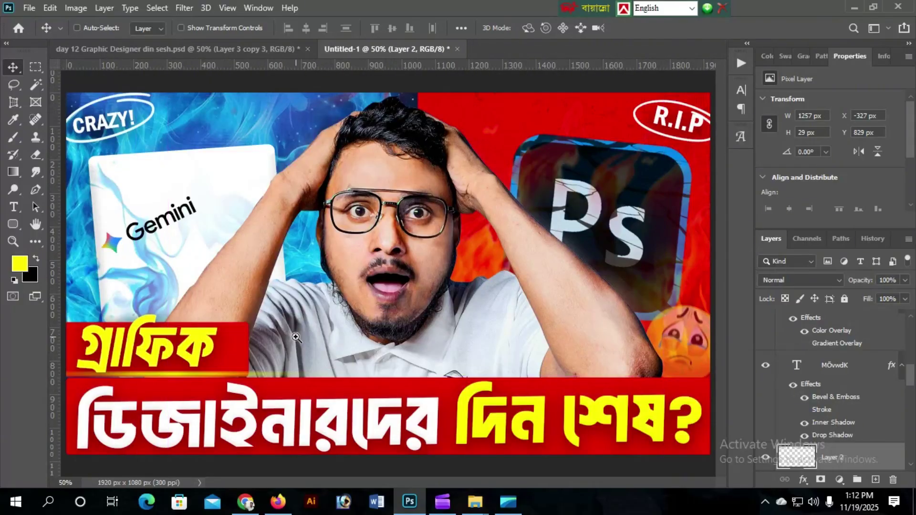
pyautogui.keyDown('ctrl'); pyautogui.click(296, 337); pyautogui.keyUp('ctrl')
pyautogui.keyDown('ctrl'); pyautogui.click(216, 379); pyautogui.keyUp('ctrl')
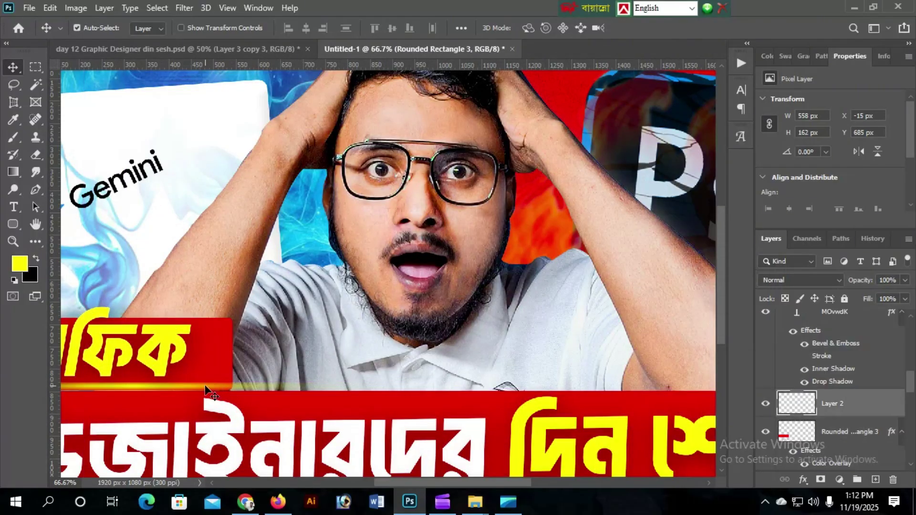
pyautogui.press('Down')
pyautogui.press('Down')
pyautogui.press('Down')
pyautogui.press('Down')
pyautogui.press('Down')
pyautogui.press('Down')
pyautogui.press('Down')
pyautogui.press('Down')
pyautogui.press('Down')
pyautogui.press('Down')
pyautogui.press('Down')
pyautogui.press('Down')
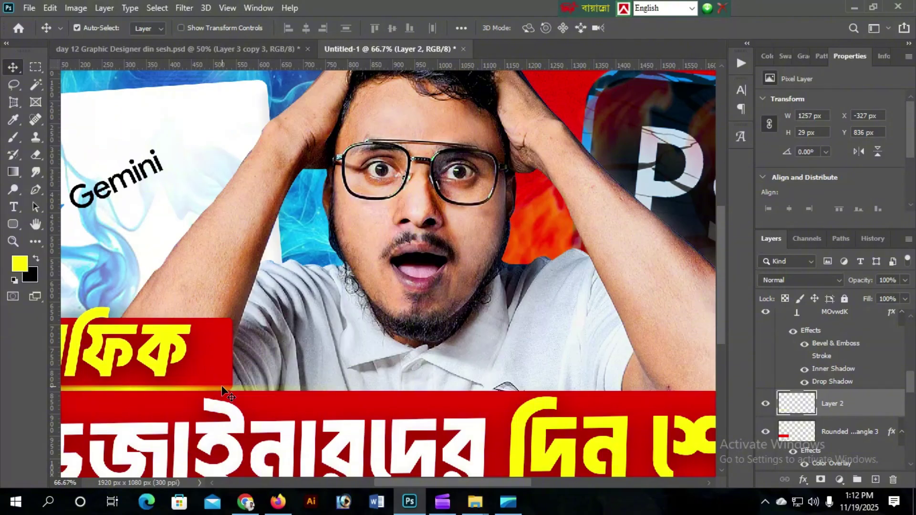
# Scale the yellow glow line's height to 37.70%, thinning it to about 11 px.
pyautogui.hotkey('ctrl', 't')
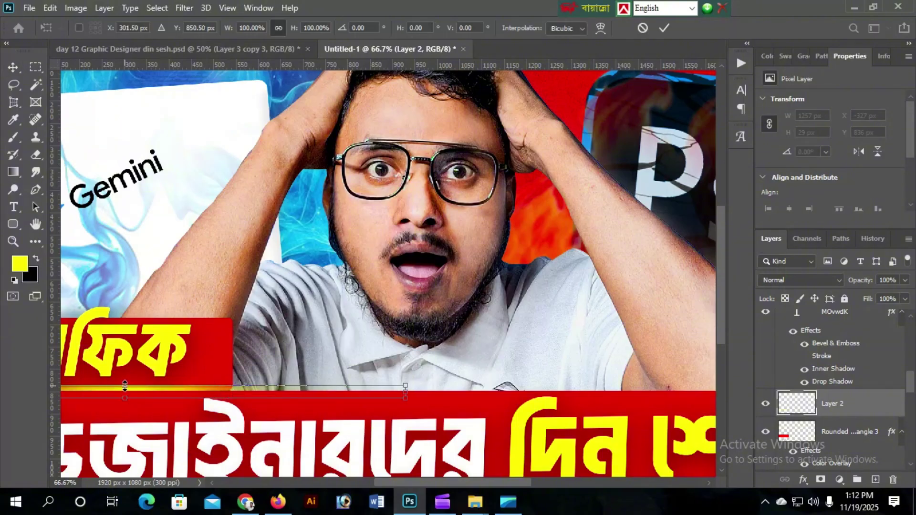
pyautogui.moveTo(125, 386); pyautogui.dragTo(125, 392)
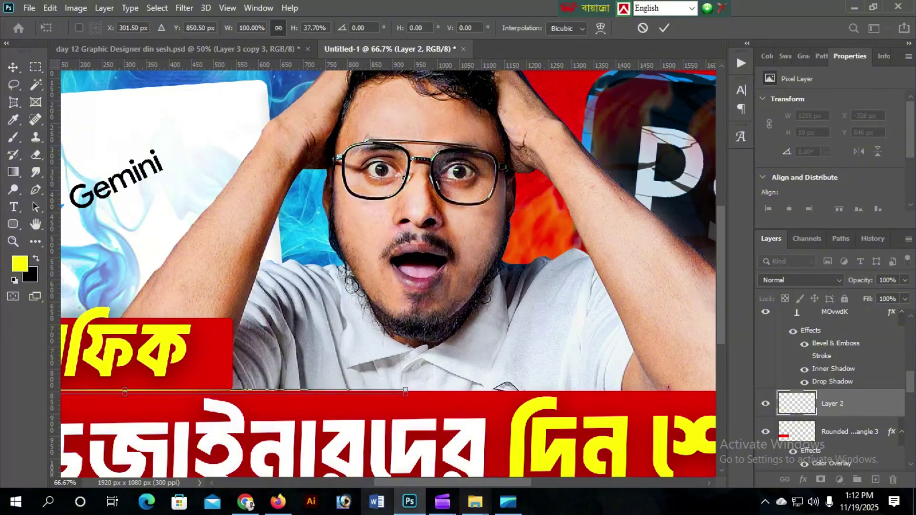
pyautogui.click(661, 28)
pyautogui.keyDown('alt'); pyautogui.click(496, 263); pyautogui.keyUp('alt')
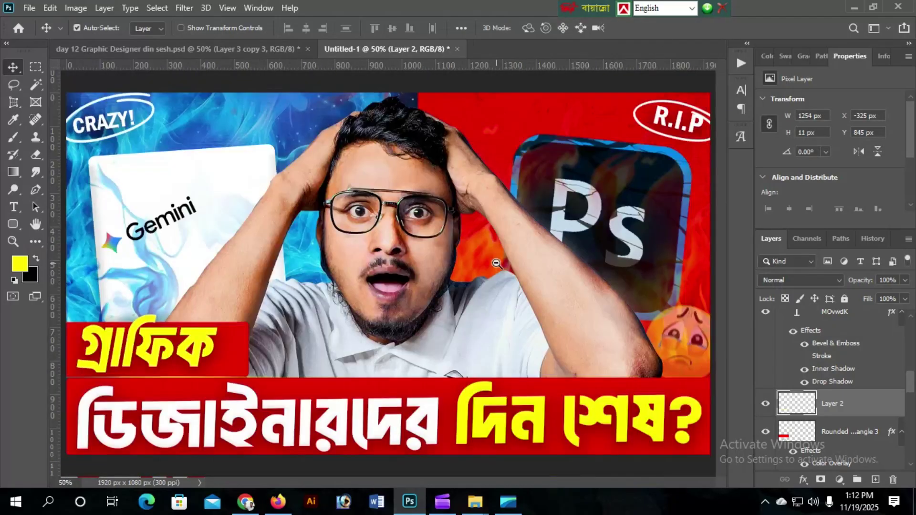
pyautogui.keyDown('alt'); pyautogui.click(497, 263); pyautogui.keyUp('alt')
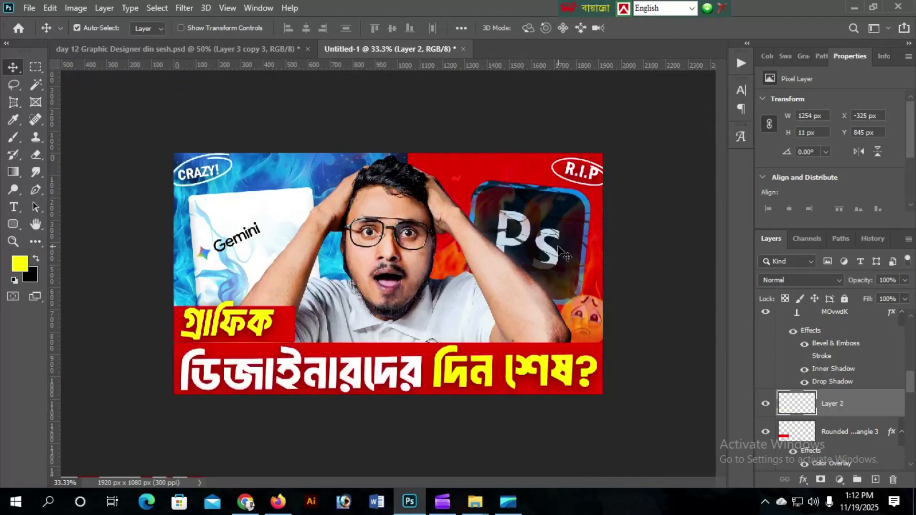